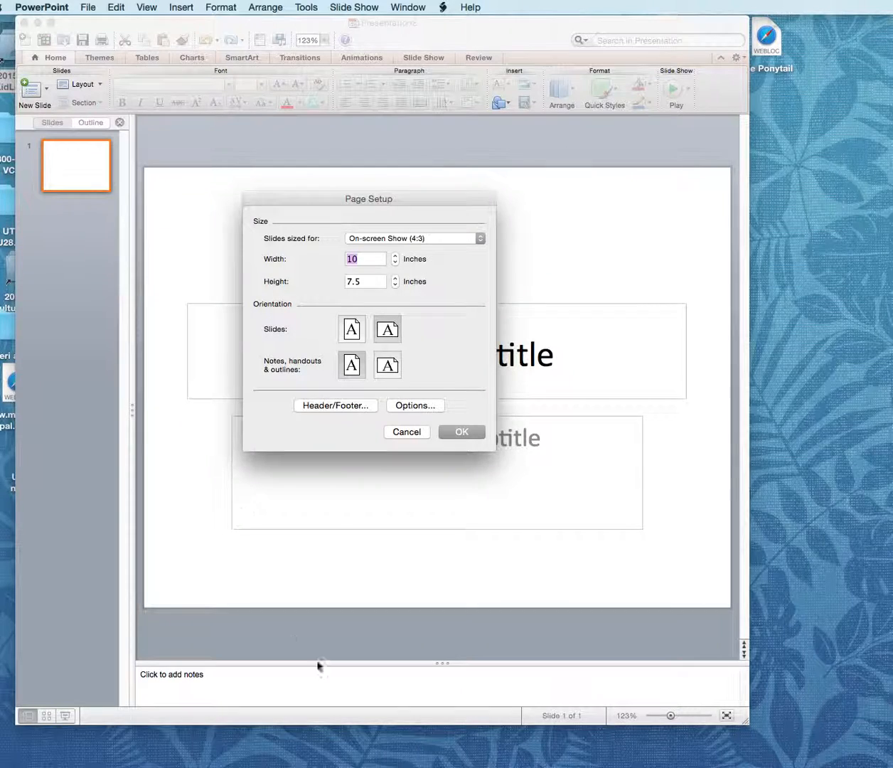
Close the page setup without changes and try moving the subtitle placeholder down and back up
left_click(395, 435)
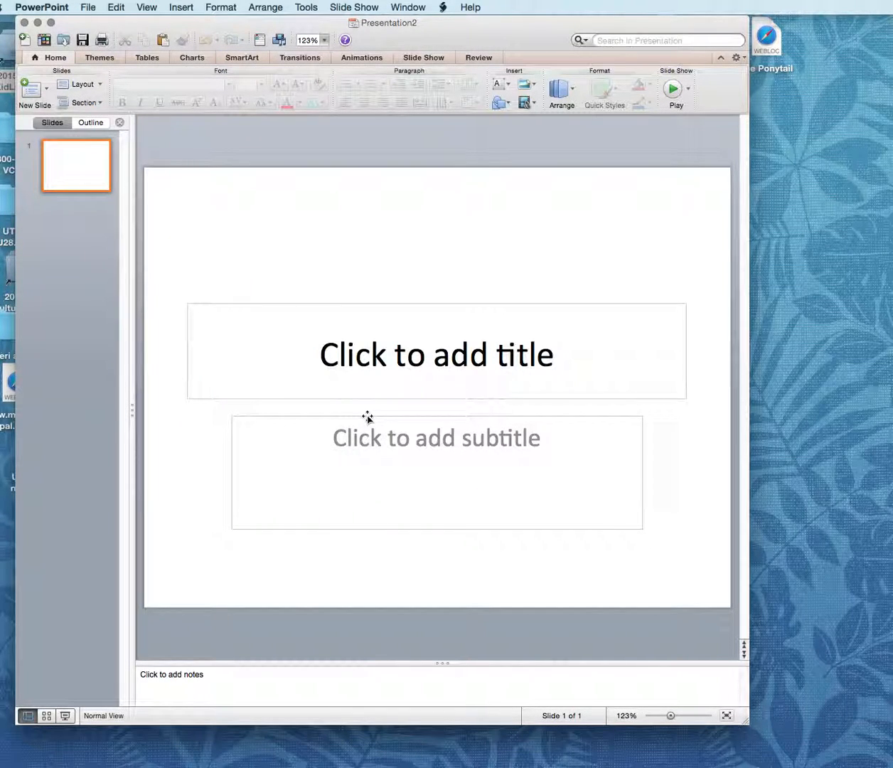
left_click_drag(368, 418, 384, 492)
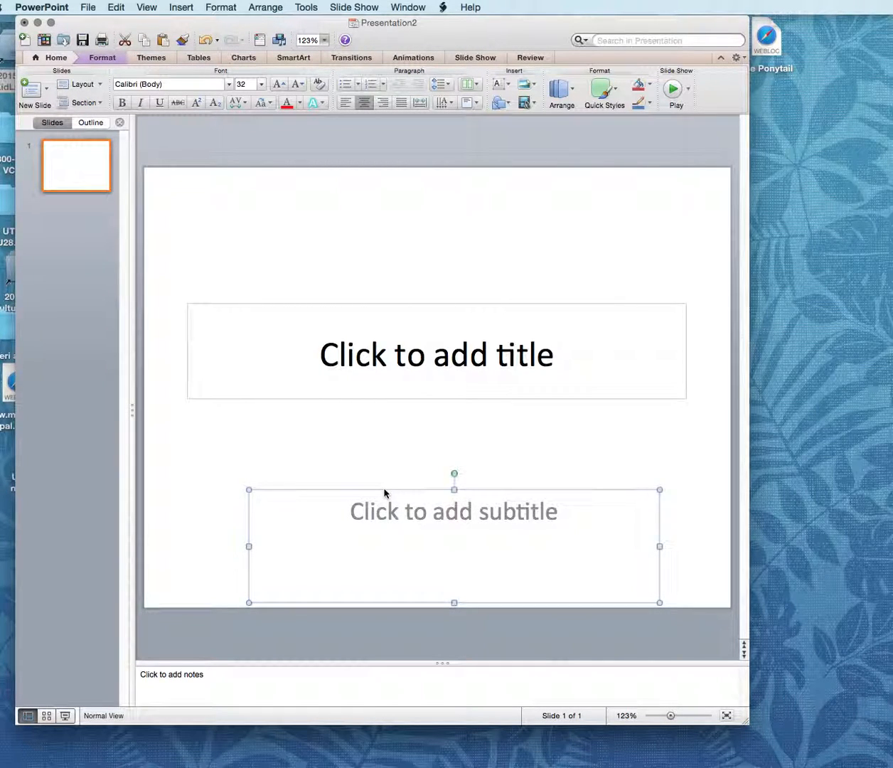
left_click_drag(384, 489, 379, 411)
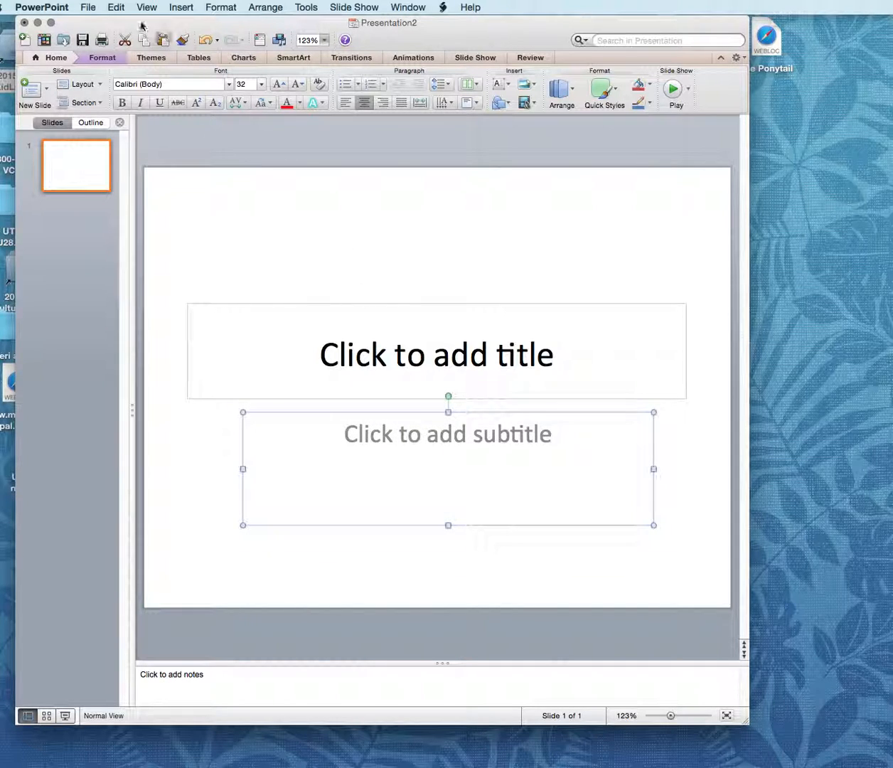
Open the presentation's page setup and set the slide width to 6 inches and the height to 4 inches
left_click(88, 7)
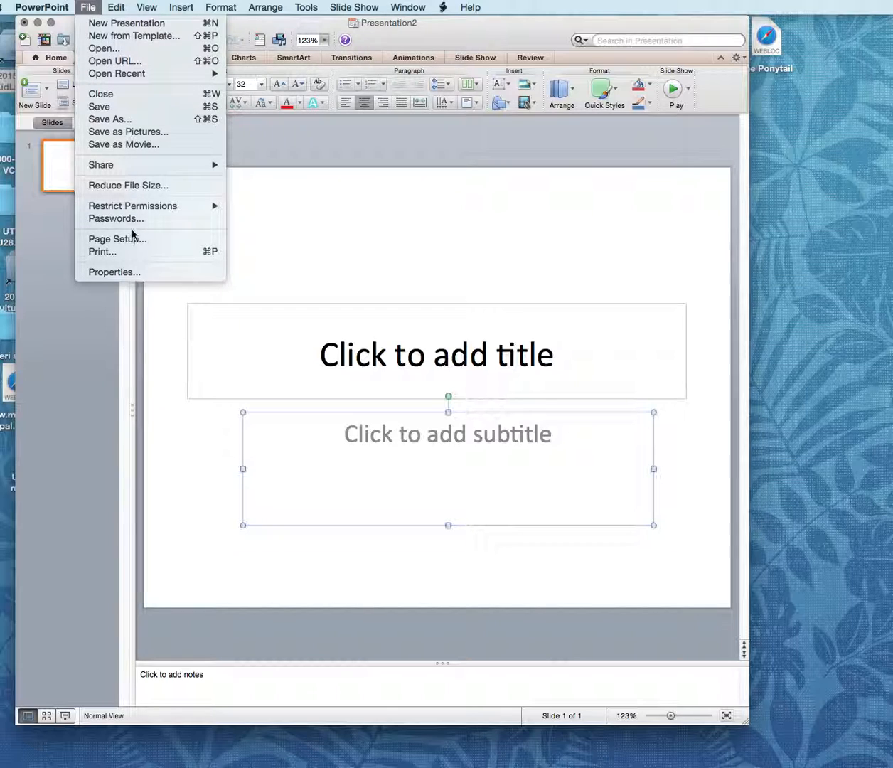
left_click(159, 248)
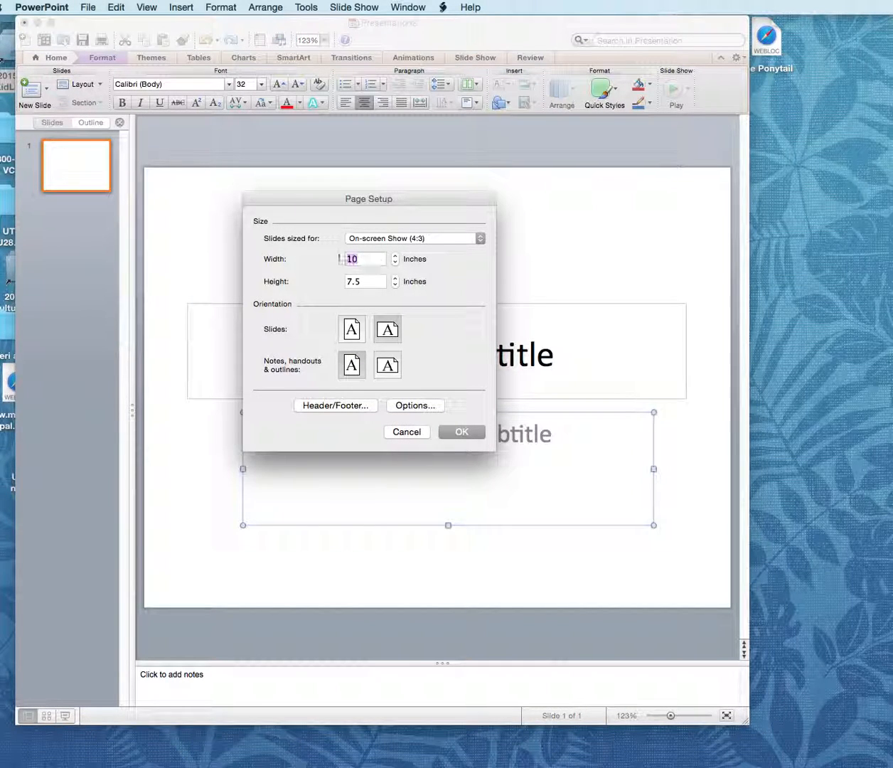
type("5")
key("BackSpace")
type("6")
key("Tab")
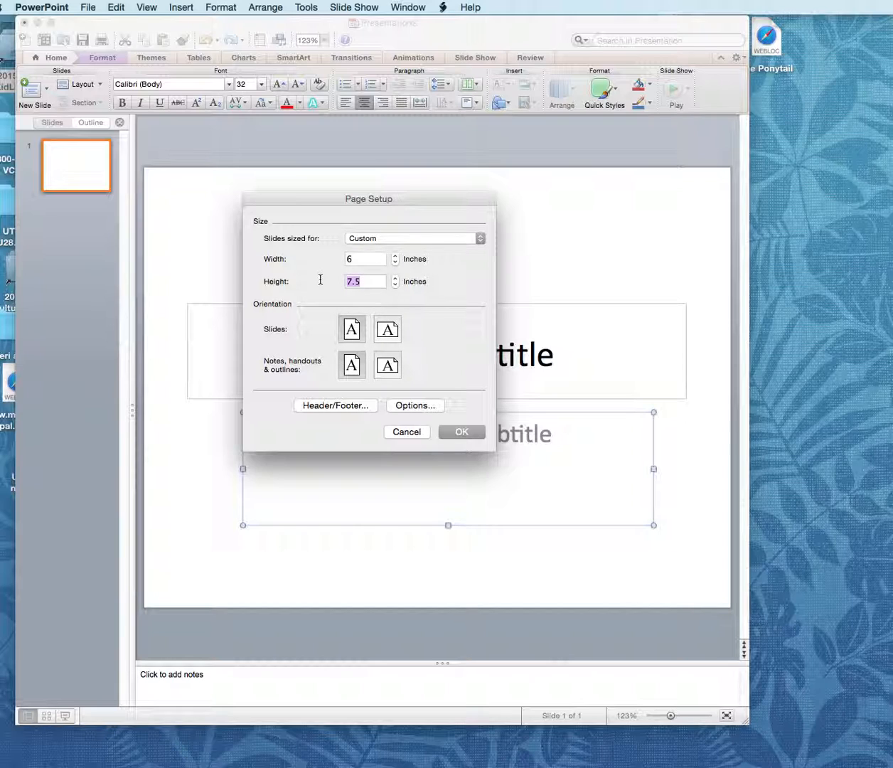
type("4")
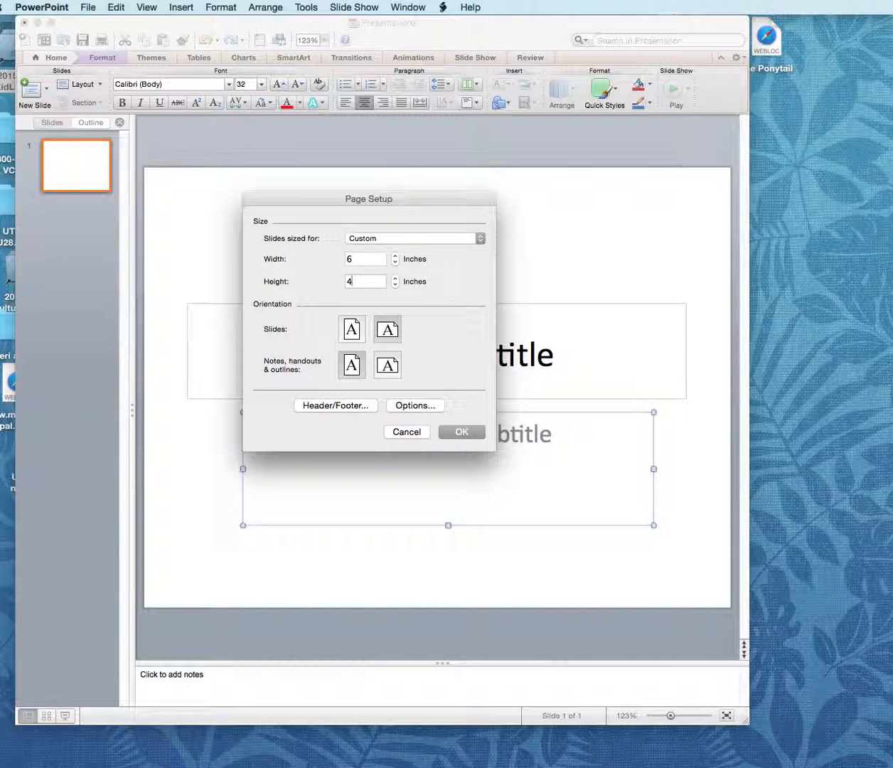
Set the slide width to 5.5 inches and the slide height to 3.5 inches
left_click(354, 259)
left_click_drag(353, 259, 338, 257)
key("BackSpace")
type("5.5")
left_click_drag(355, 280, 340, 281)
type("3.5")
Open the page setup's printer options and format the page for the HP Officejet Pro 8100
left_click(430, 406)
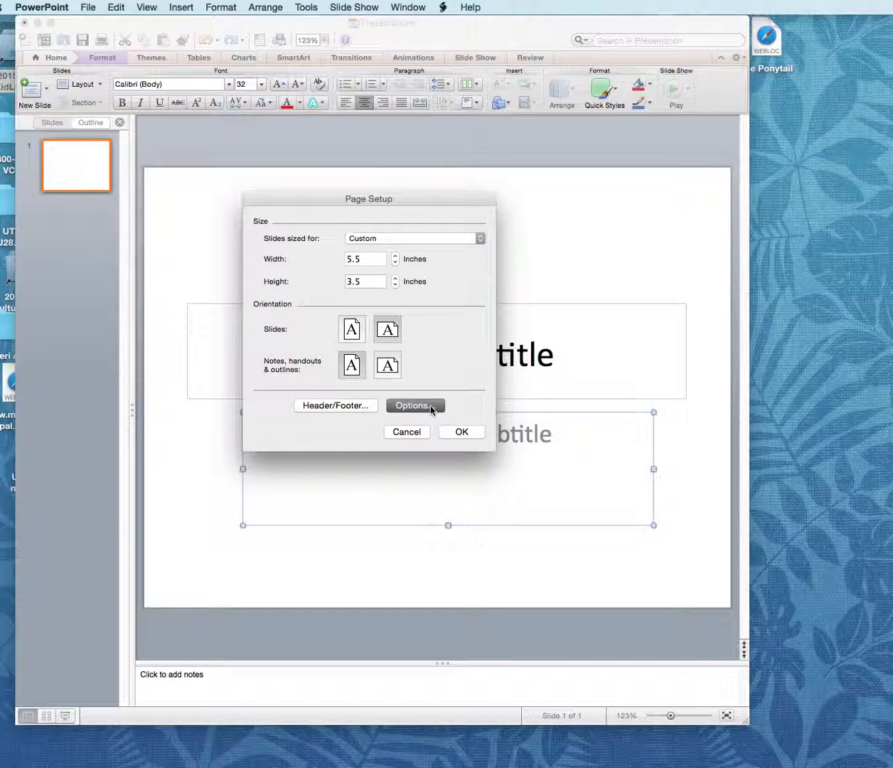
left_click_drag(708, 181, 315, 159)
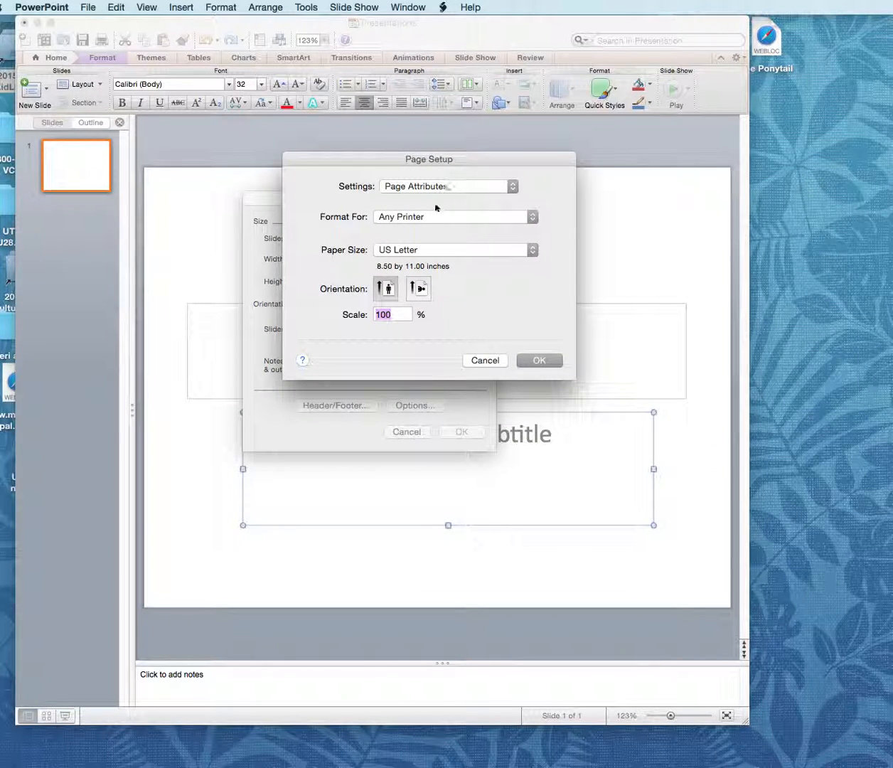
left_click(399, 218)
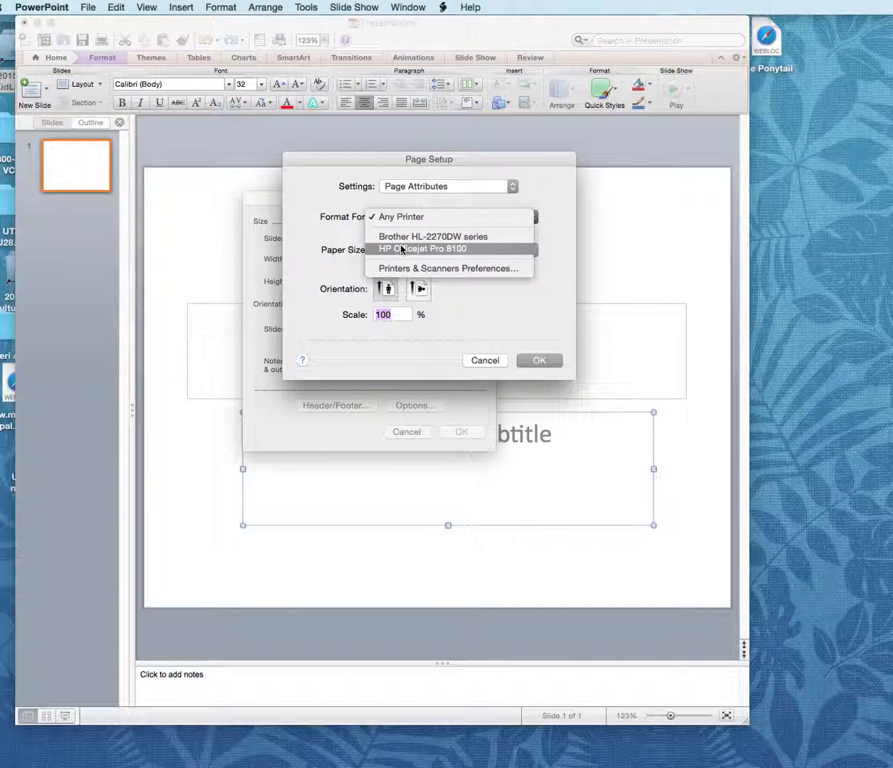
left_click(401, 249)
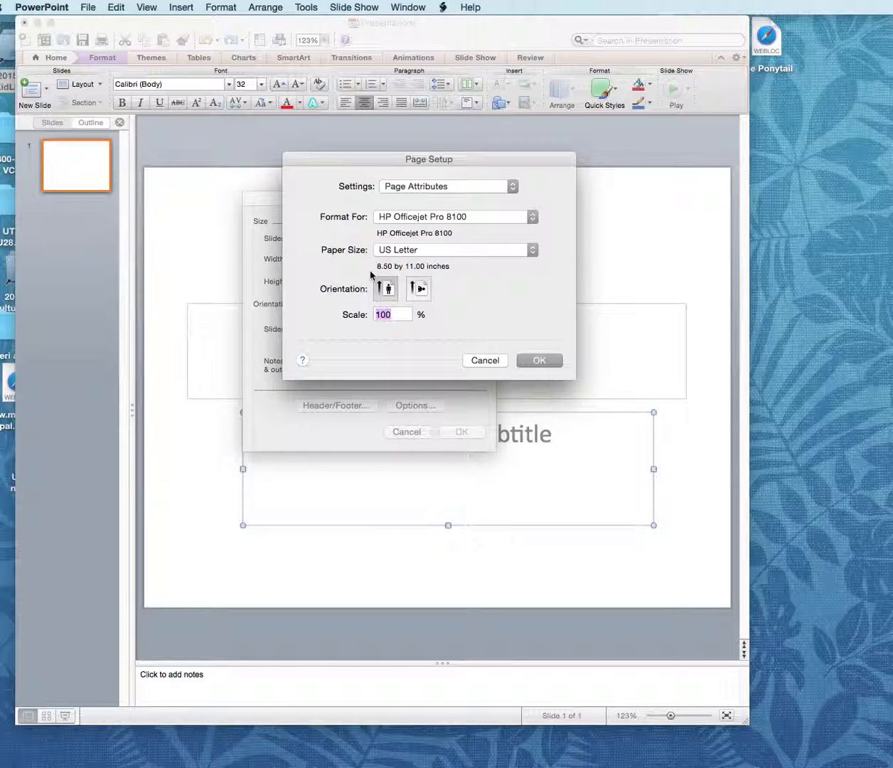
Choose the 4 x 6 paper size with standard margins and apply the page setup, keeping the custom slide size
left_click(463, 250)
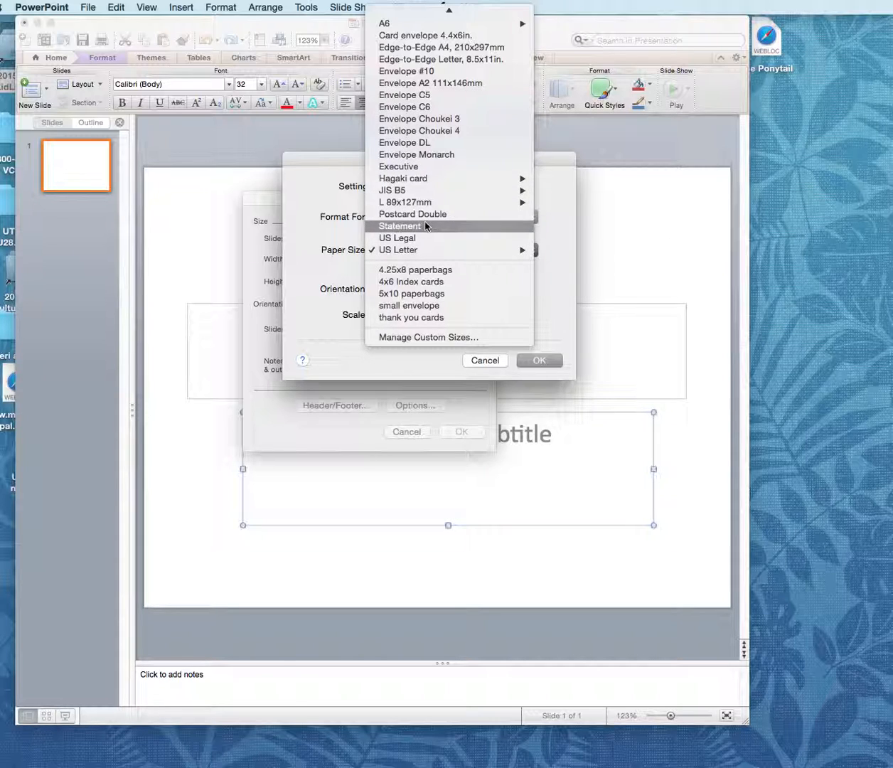
mouse_move(434, 197)
scroll(436, 196, "up", 3)
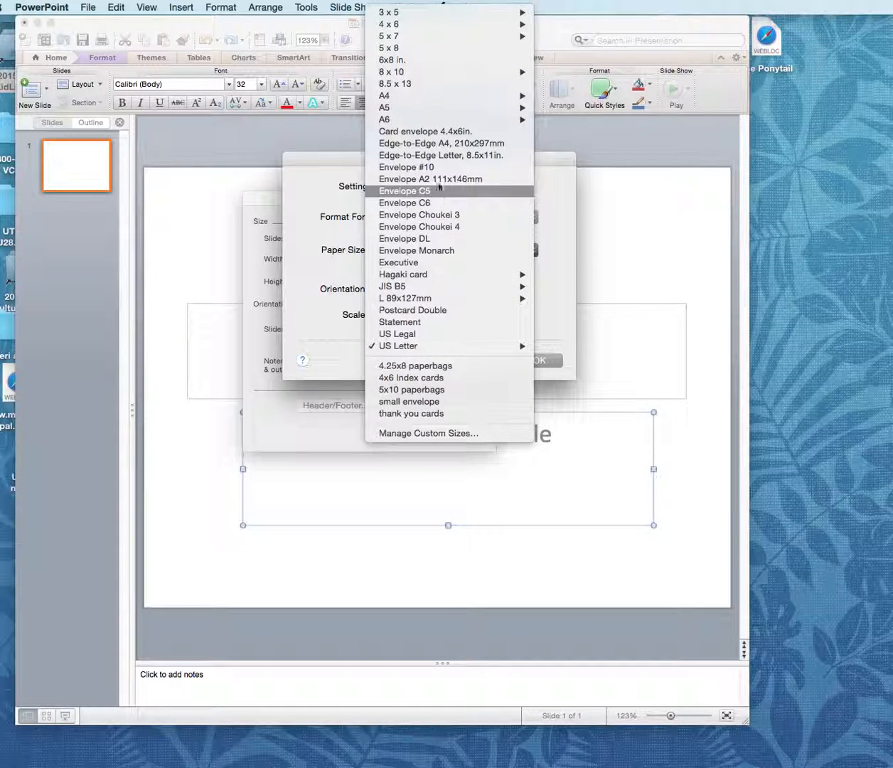
mouse_move(409, 14)
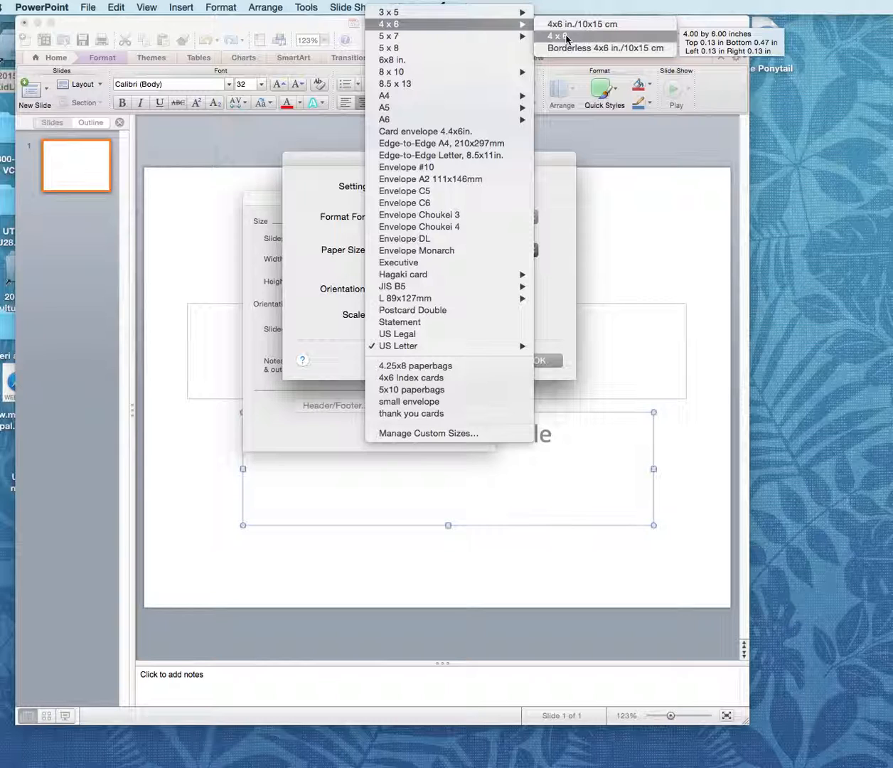
left_click(561, 37)
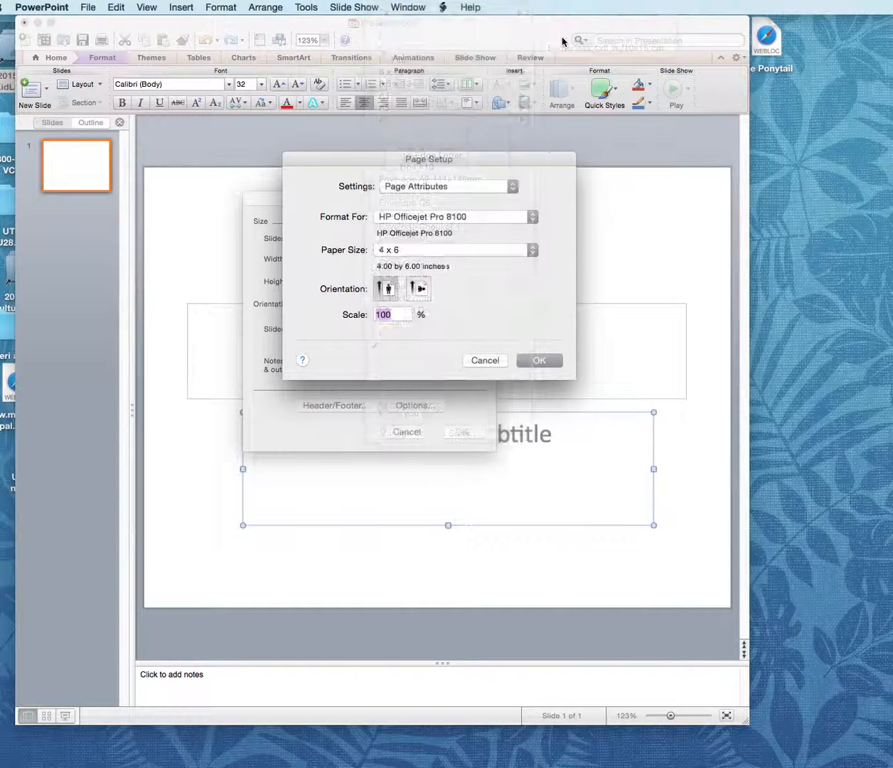
left_click(537, 363)
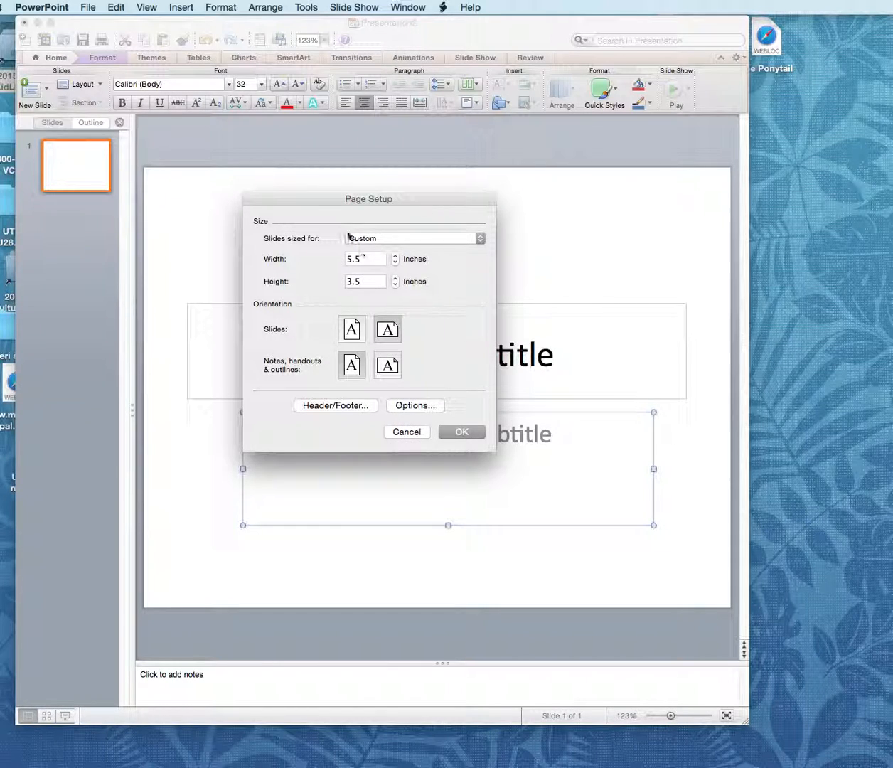
left_click(472, 434)
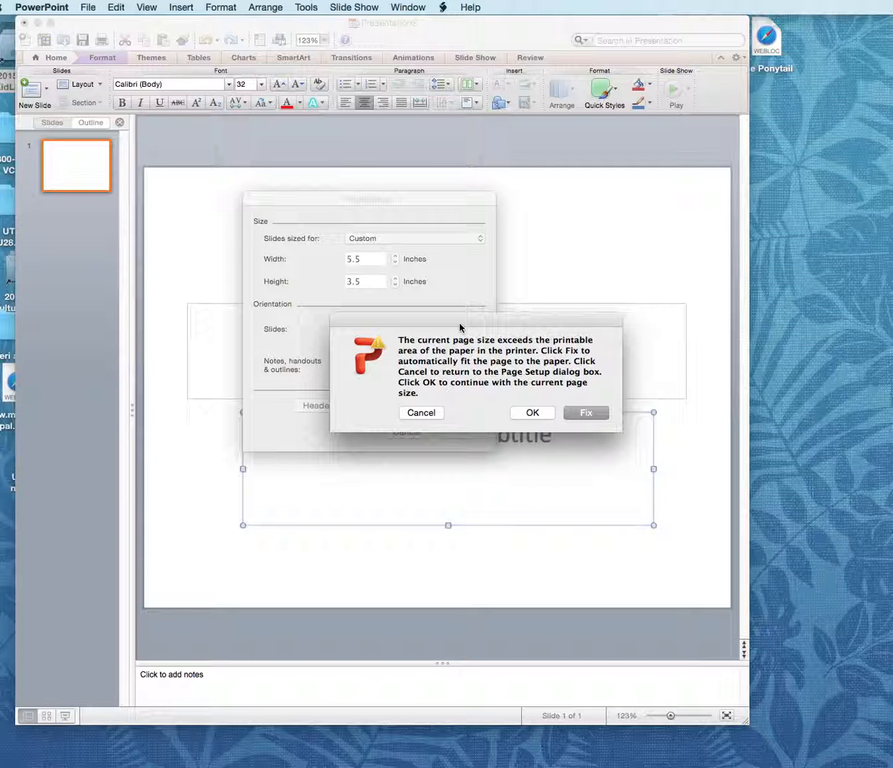
left_click(527, 412)
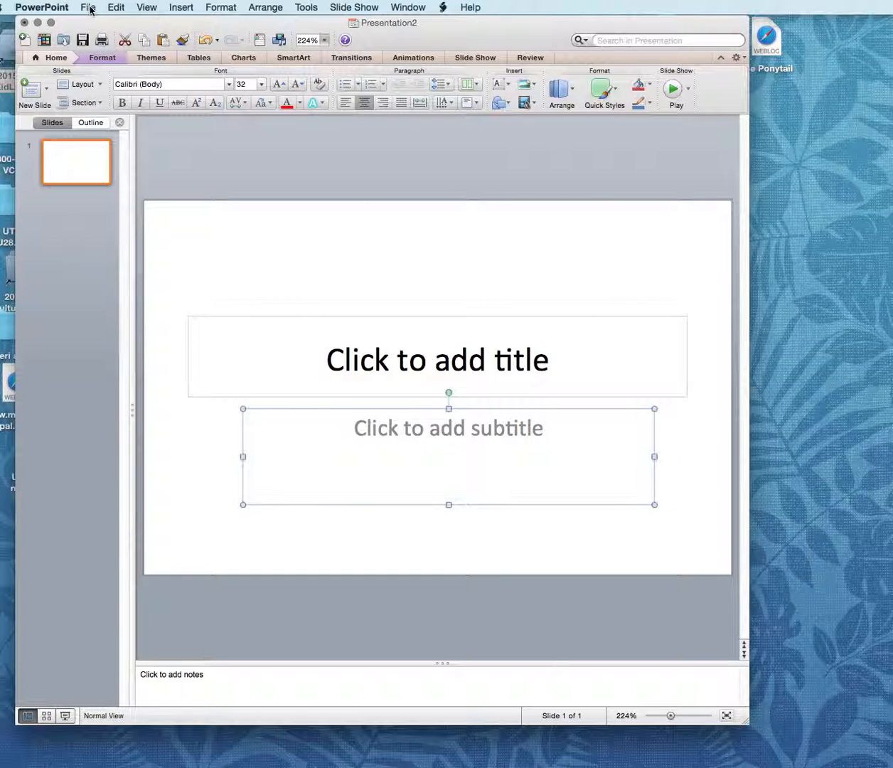
left_click(100, 59)
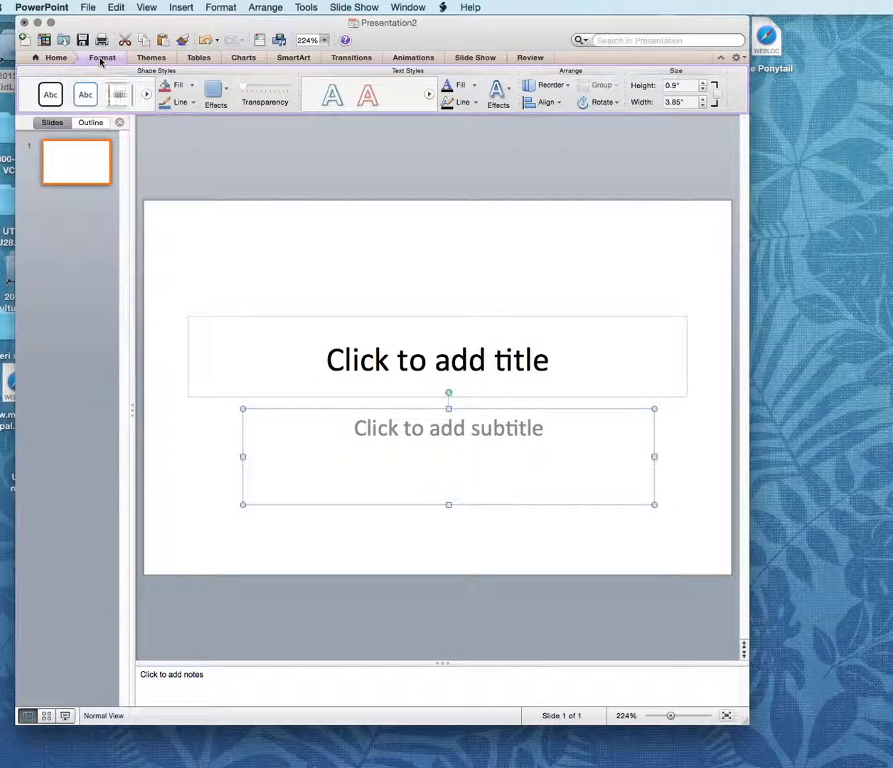
left_click(61, 58)
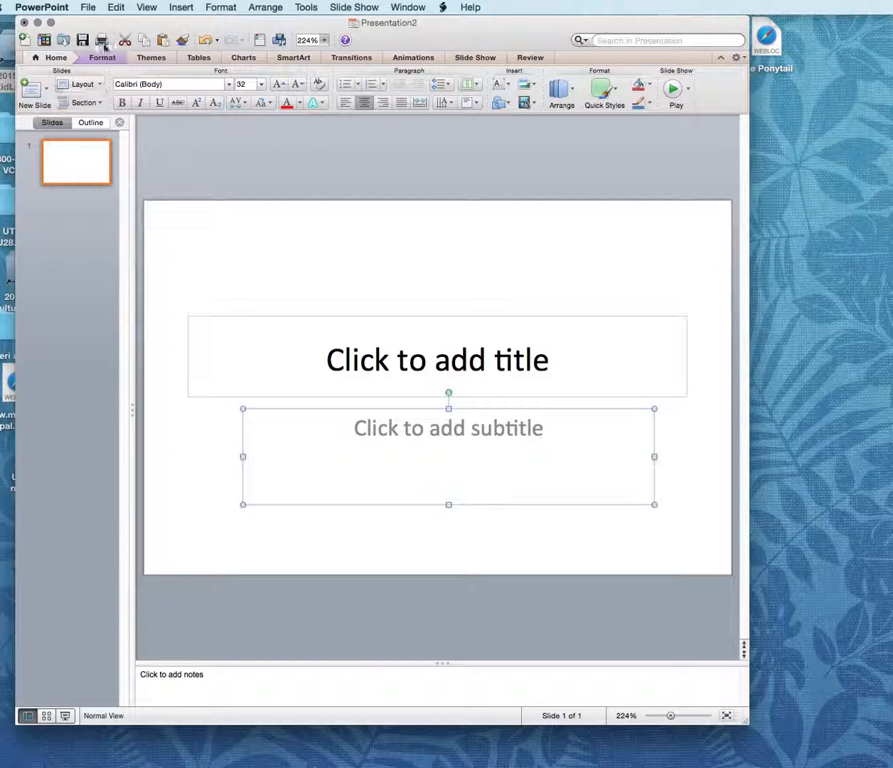
In the page setup, set the printer paper's orientation to landscape and the slides' orientation to portrait
left_click(90, 8)
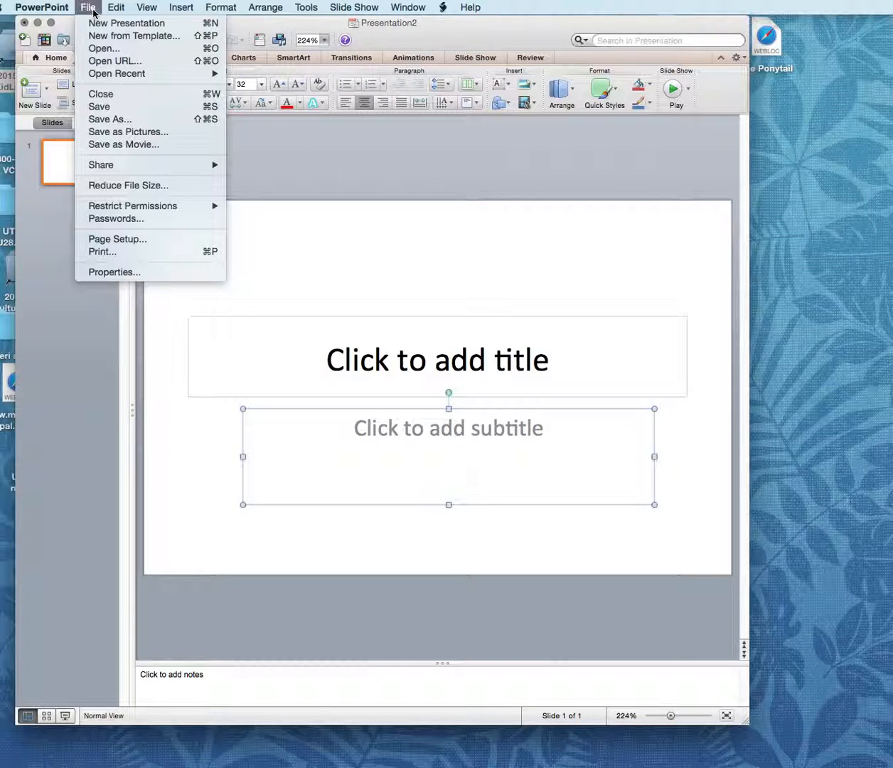
left_click(133, 244)
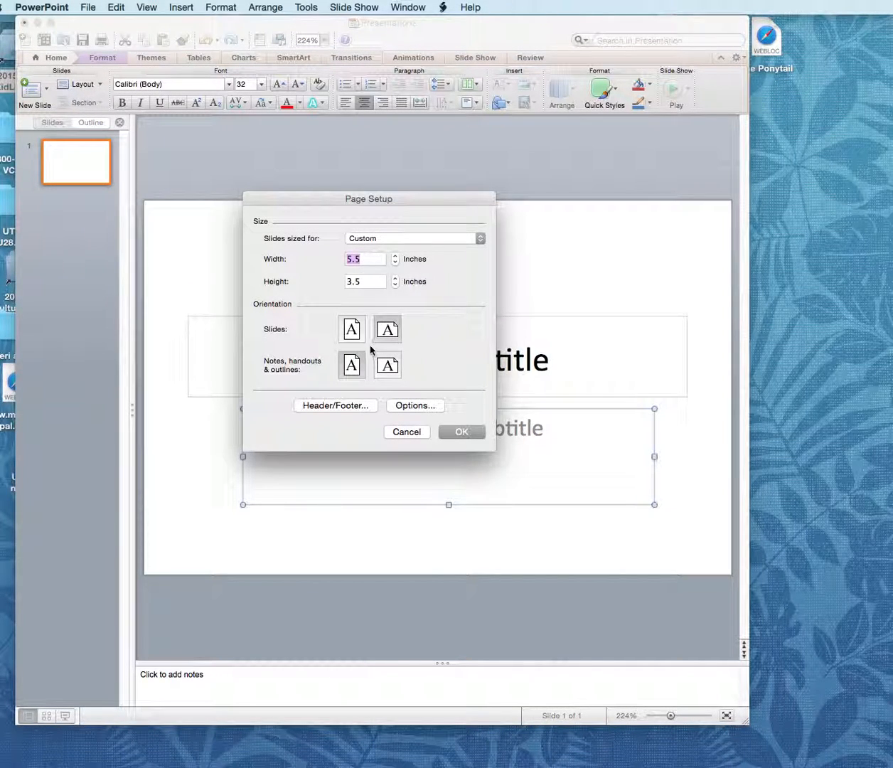
left_click(423, 405)
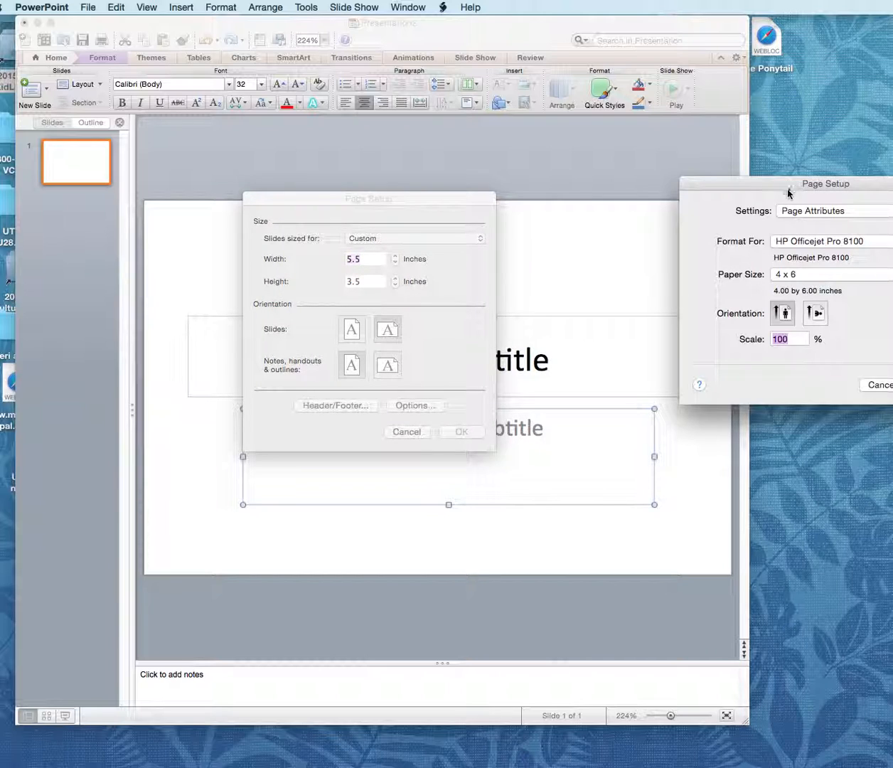
left_click_drag(772, 185, 333, 160)
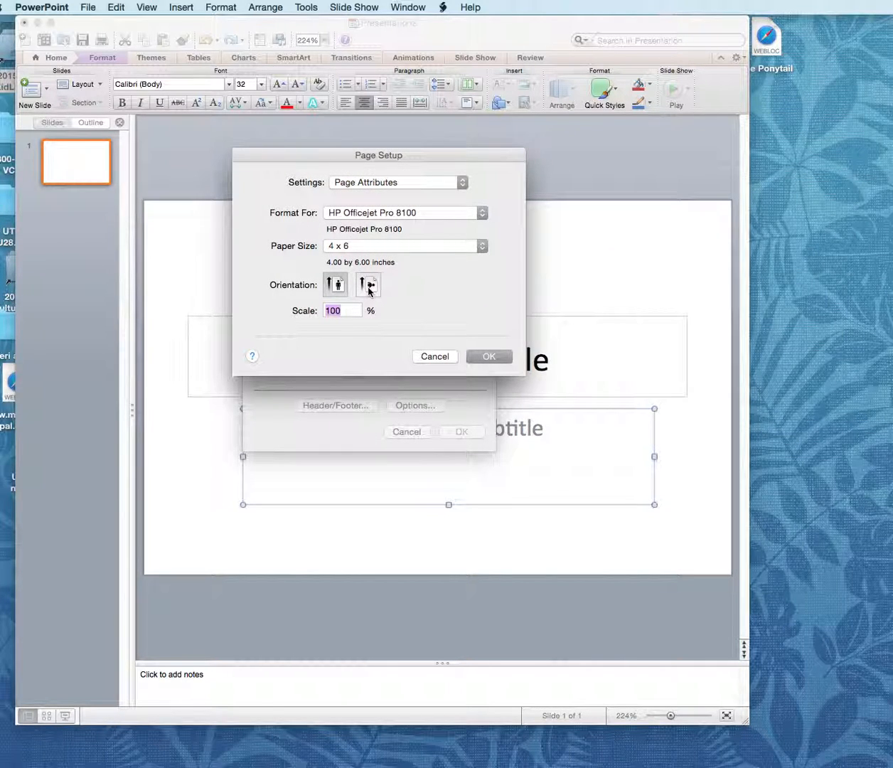
left_click(369, 289)
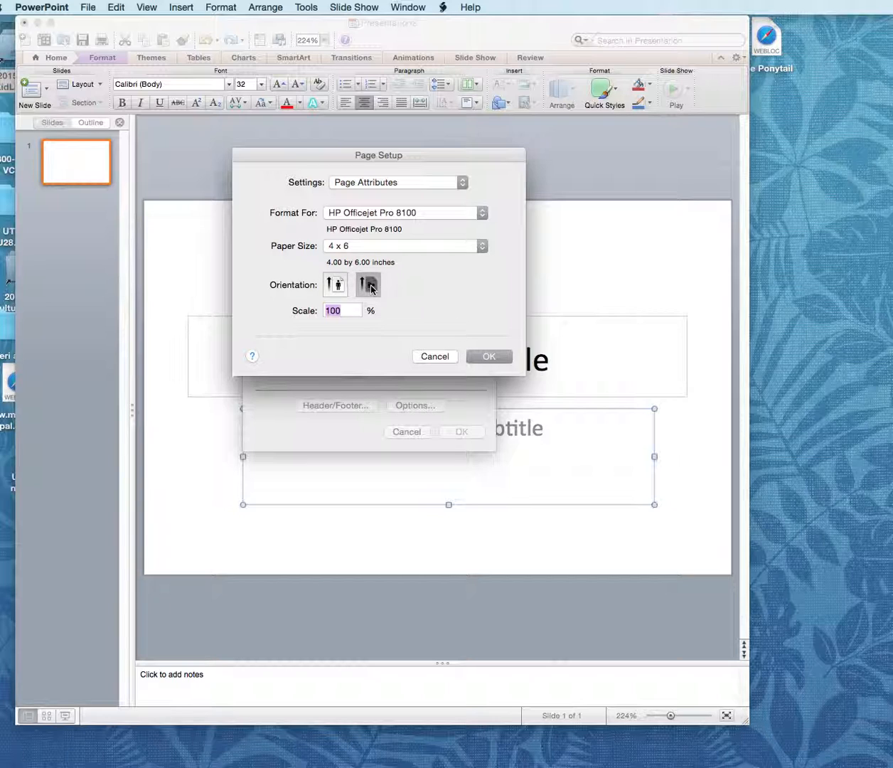
left_click(488, 358)
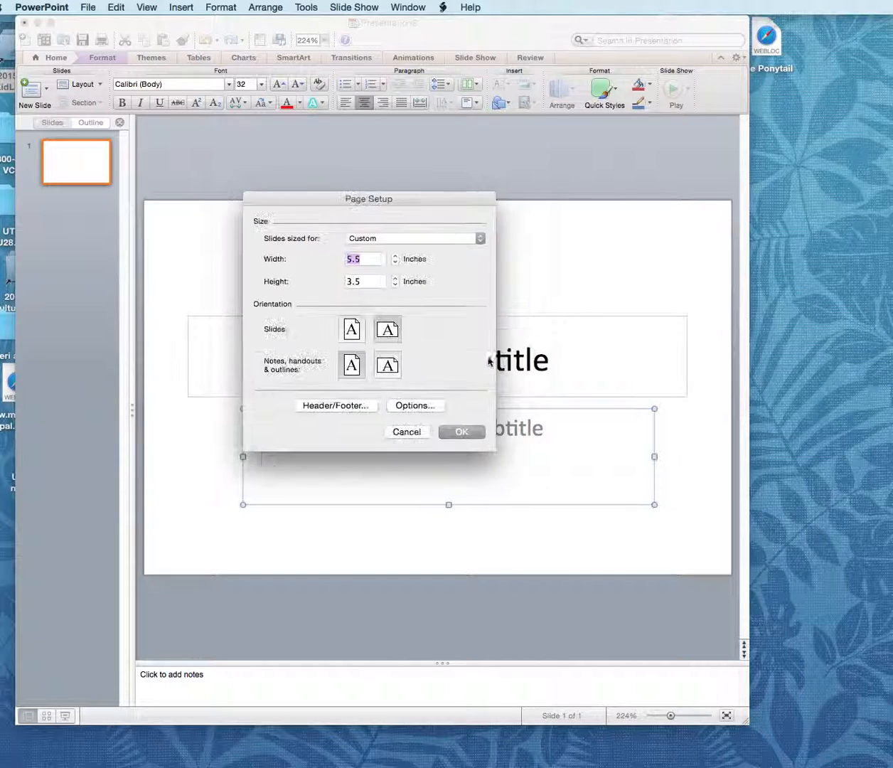
left_click(353, 330)
left_click(461, 432)
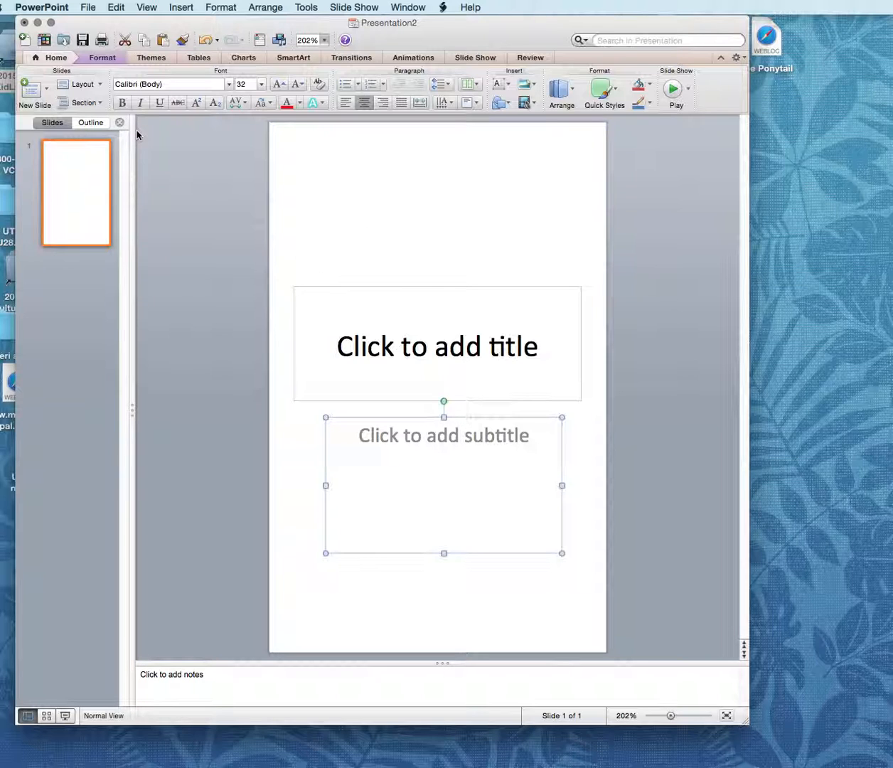
Reopen the page setup and switch the slides' orientation back to landscape
left_click(88, 9)
left_click(135, 246)
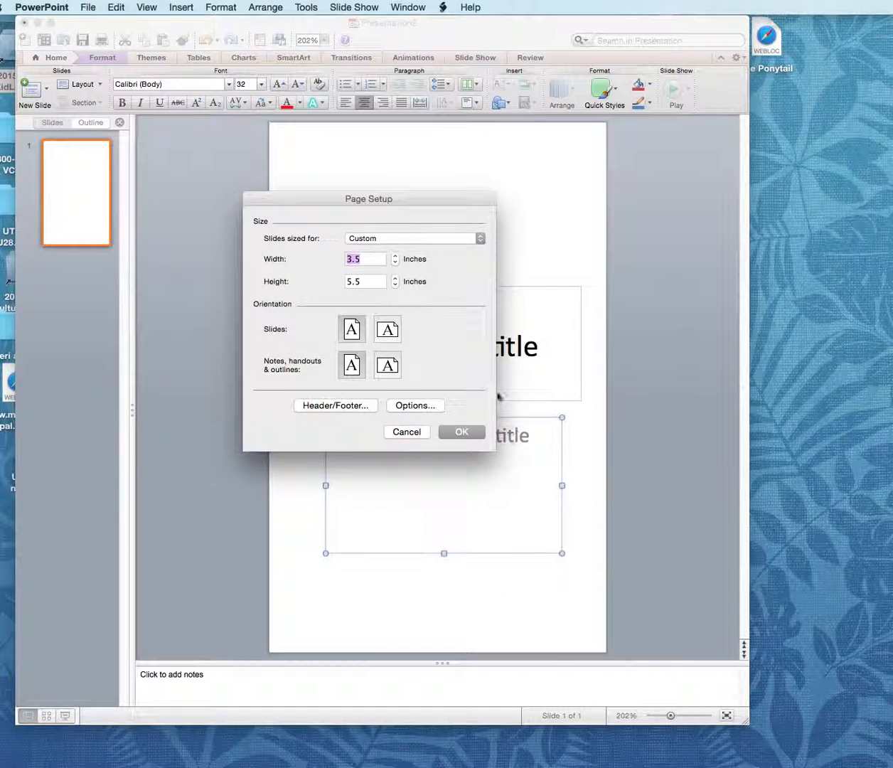
left_click(388, 367)
left_click(461, 432)
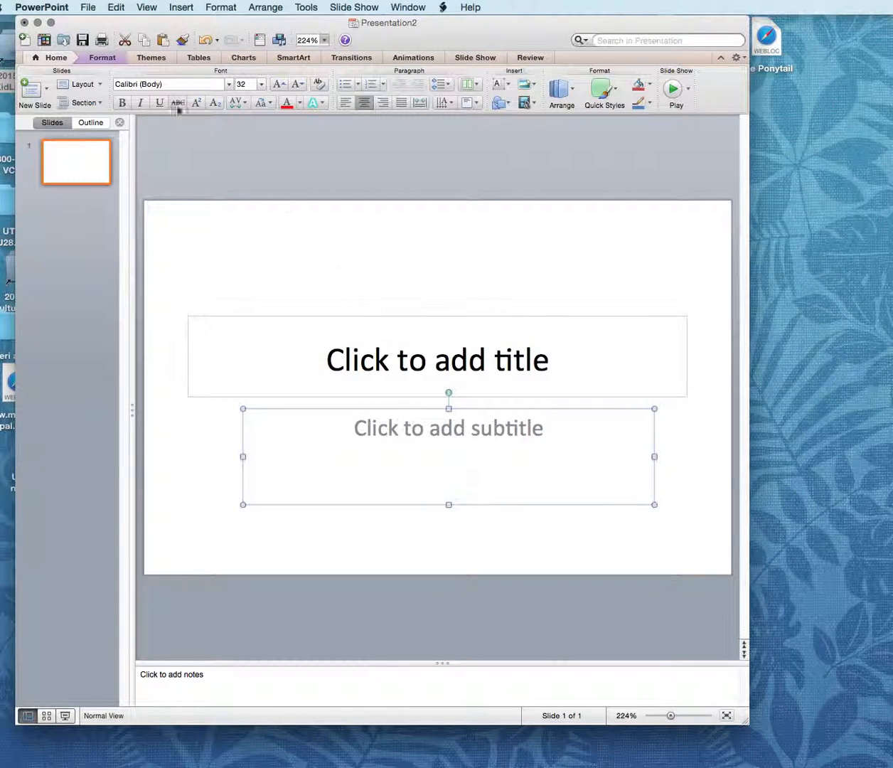
Apply the Blank layout to the slide
left_click(103, 89)
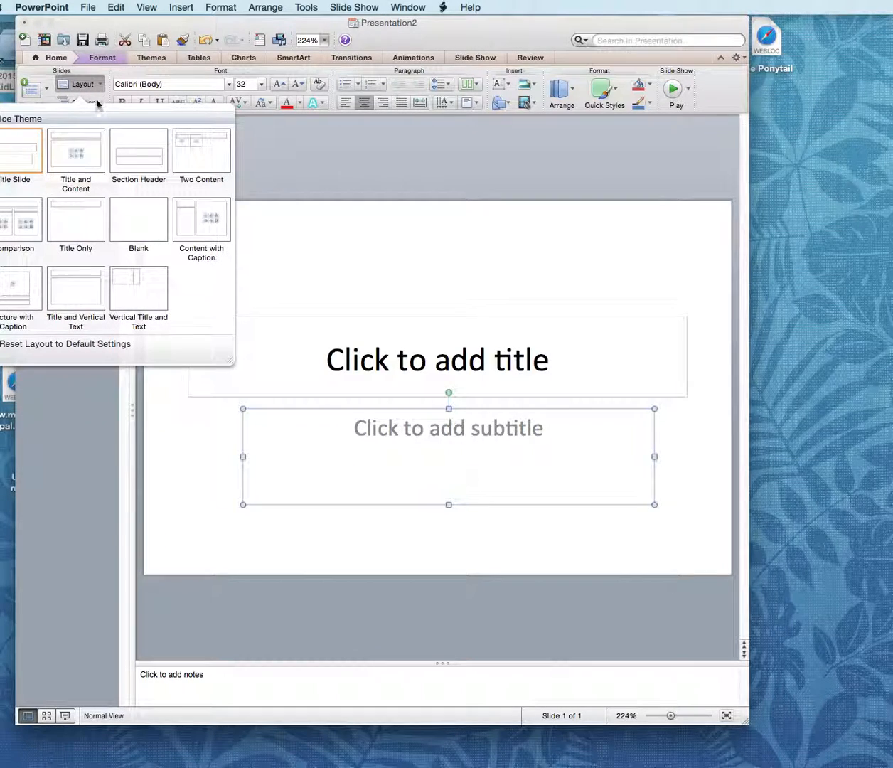
left_click(161, 233)
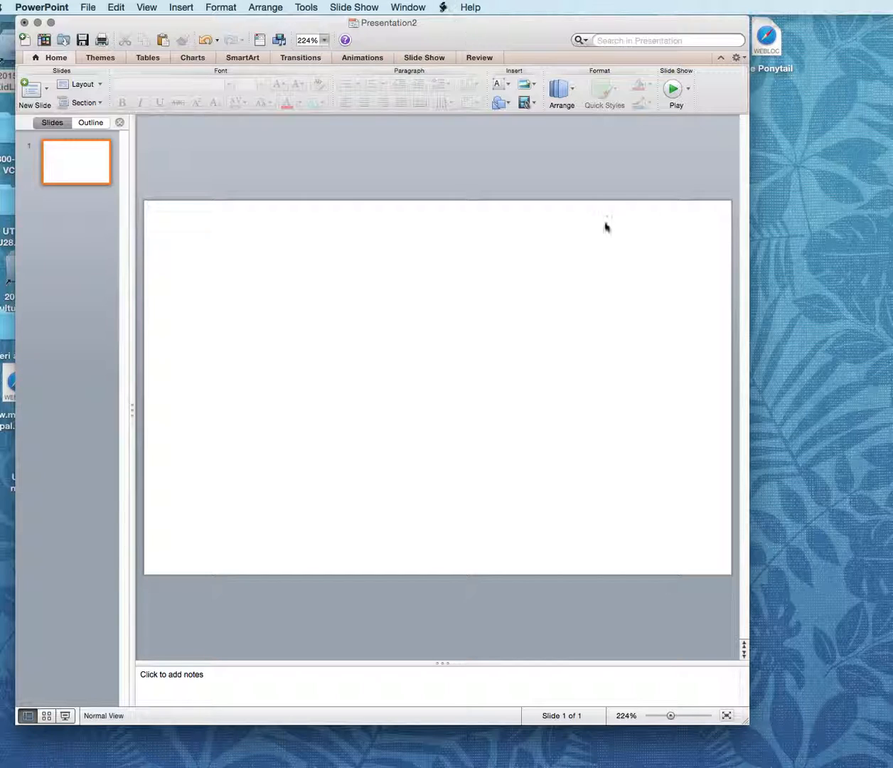
left_click(509, 105)
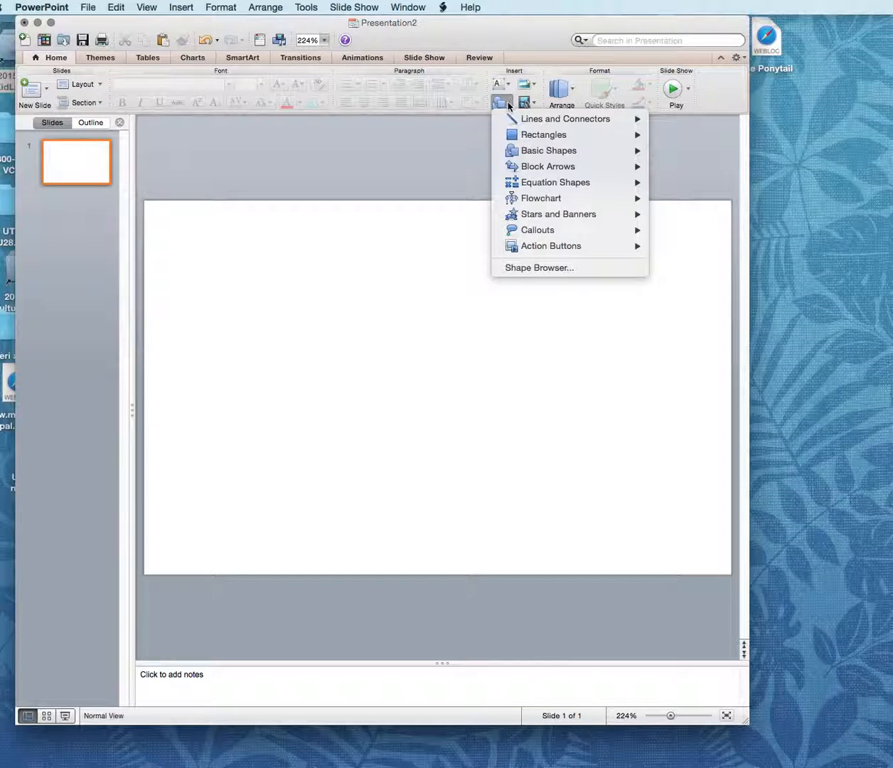
mouse_move(637, 135)
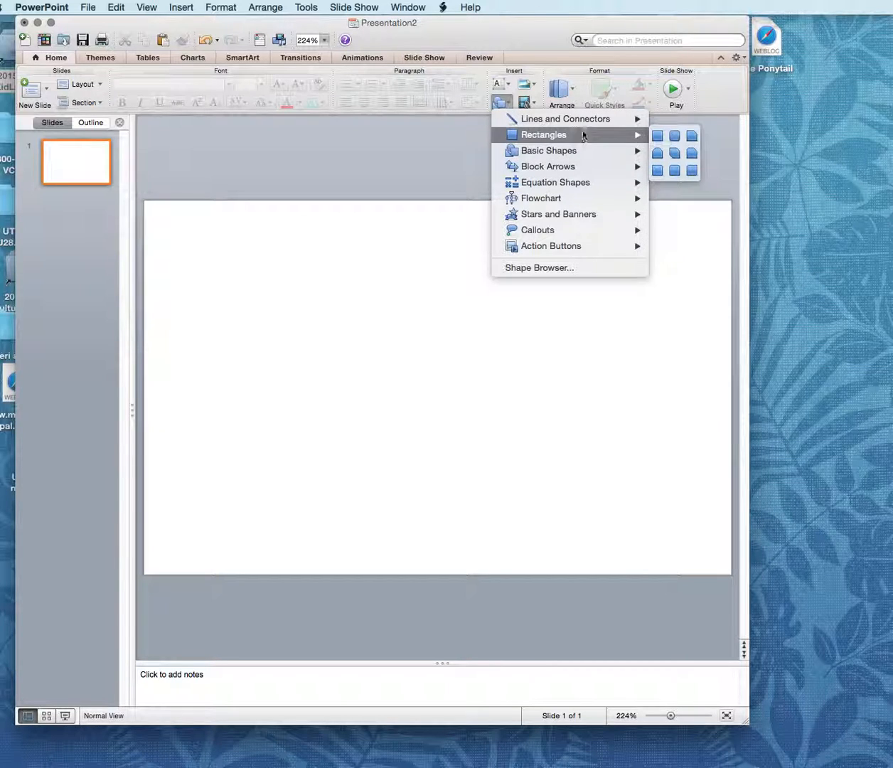
left_click(658, 137)
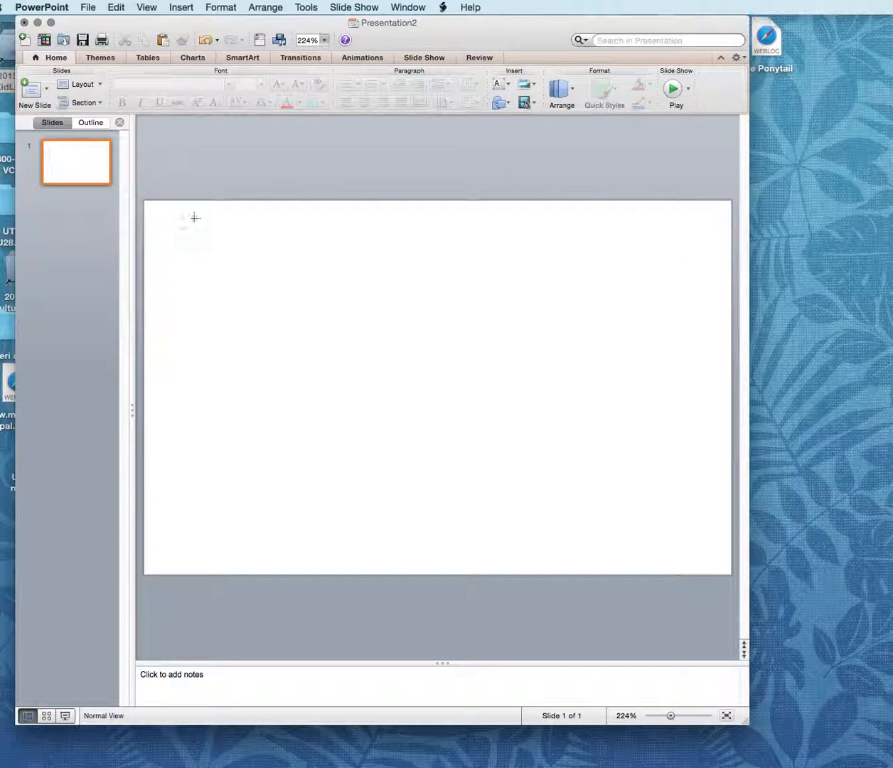
Draw a five-pointed star about 0.8" wide and 0.77" high in the slide's upper-left corner
left_click(512, 106)
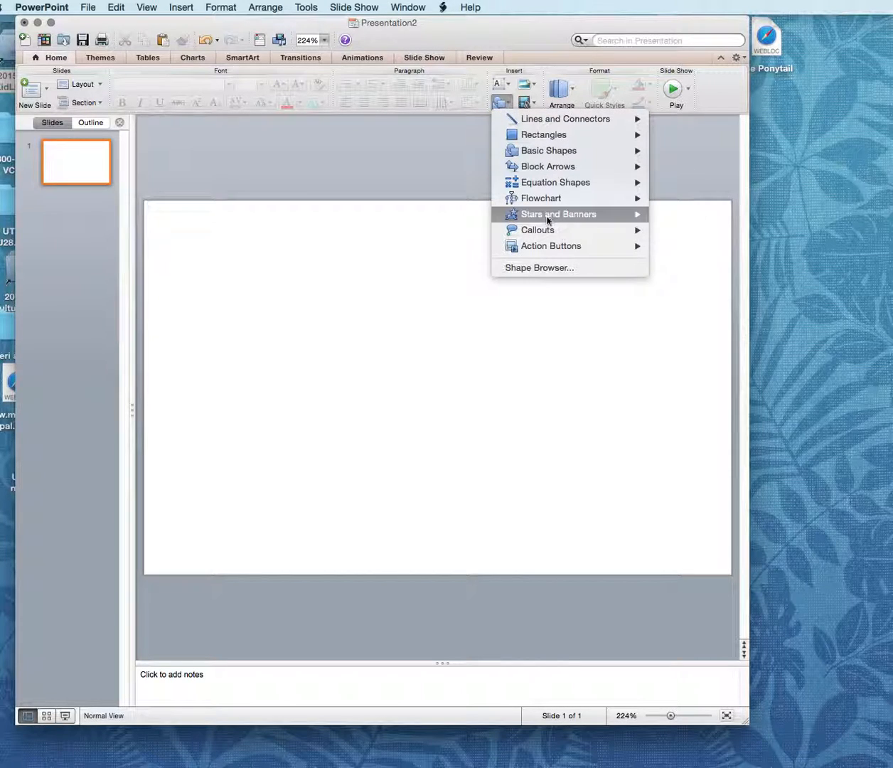
mouse_move(626, 214)
left_click(708, 214)
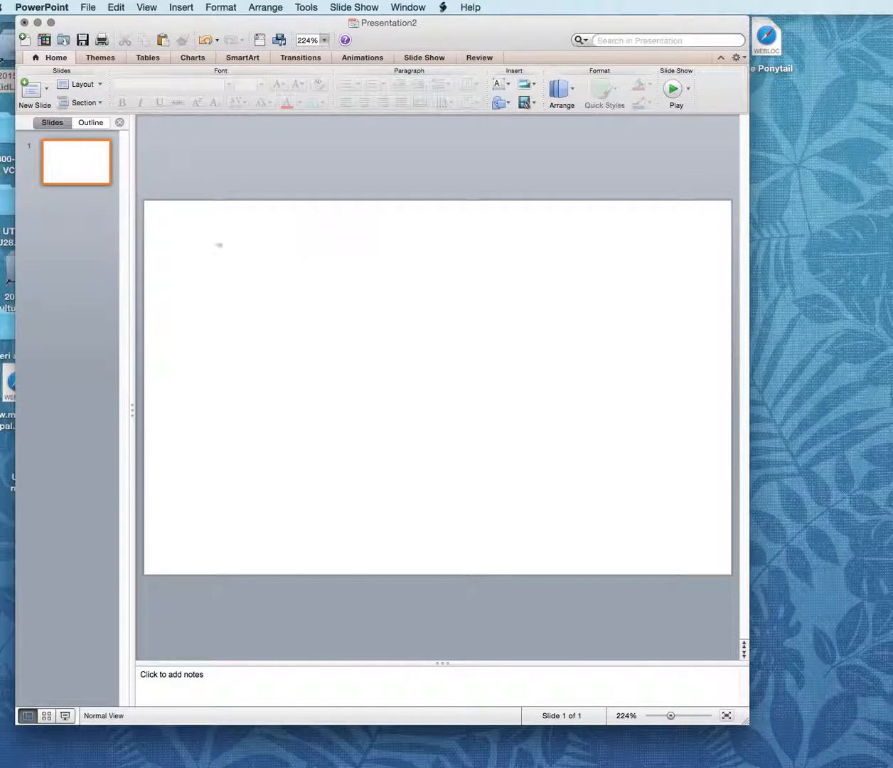
left_click_drag(167, 222, 254, 304)
left_click_drag(214, 268, 199, 255)
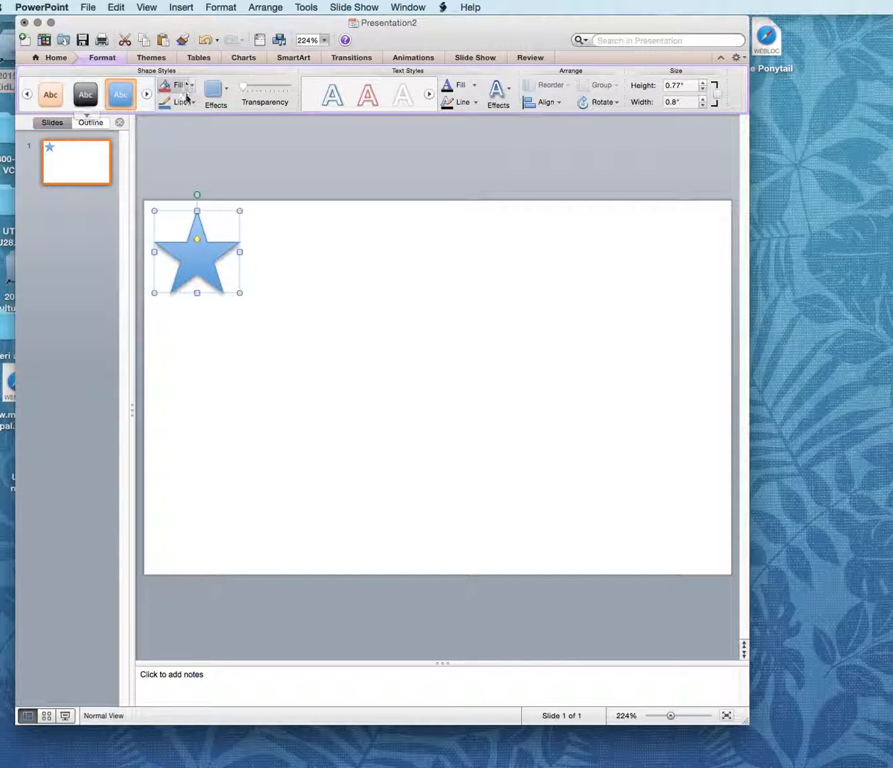
Give the star a standard yellow fill and a matching yellow outline
left_click(192, 85)
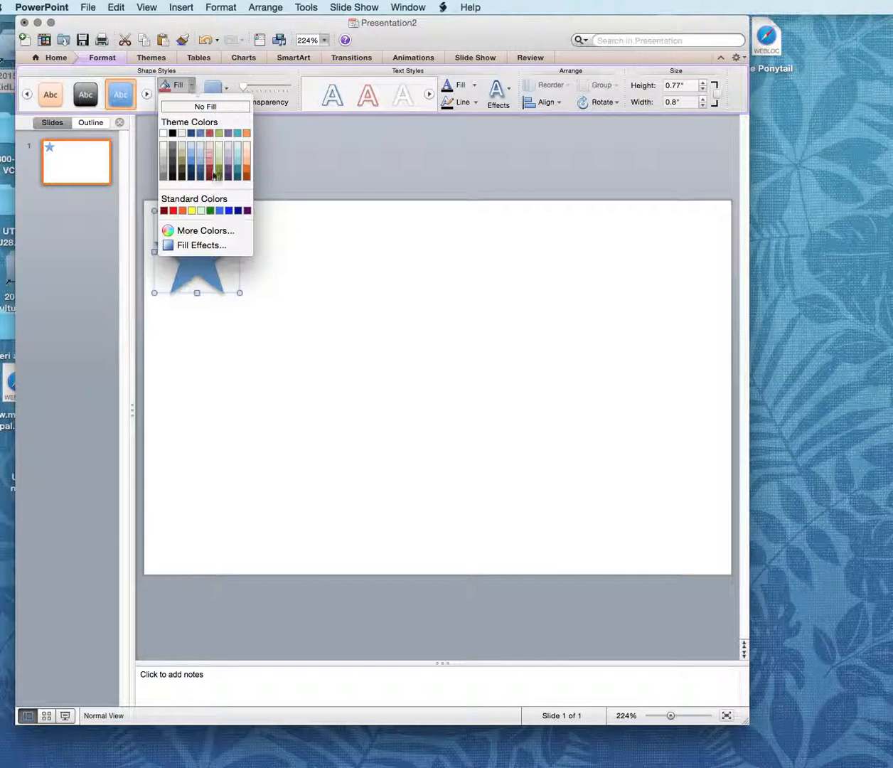
left_click(192, 211)
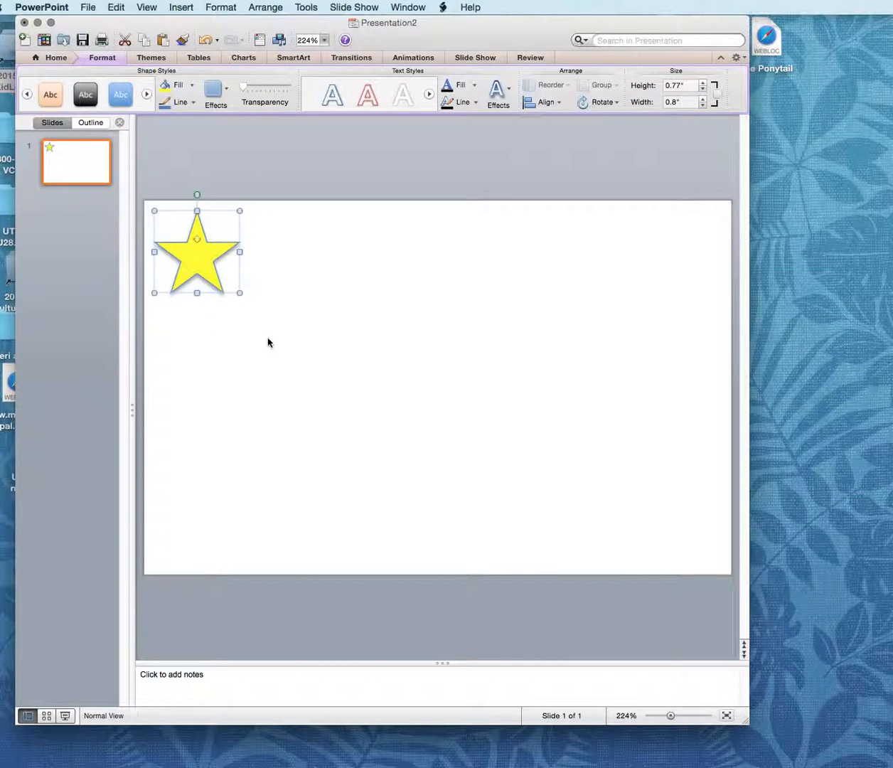
left_click(193, 102)
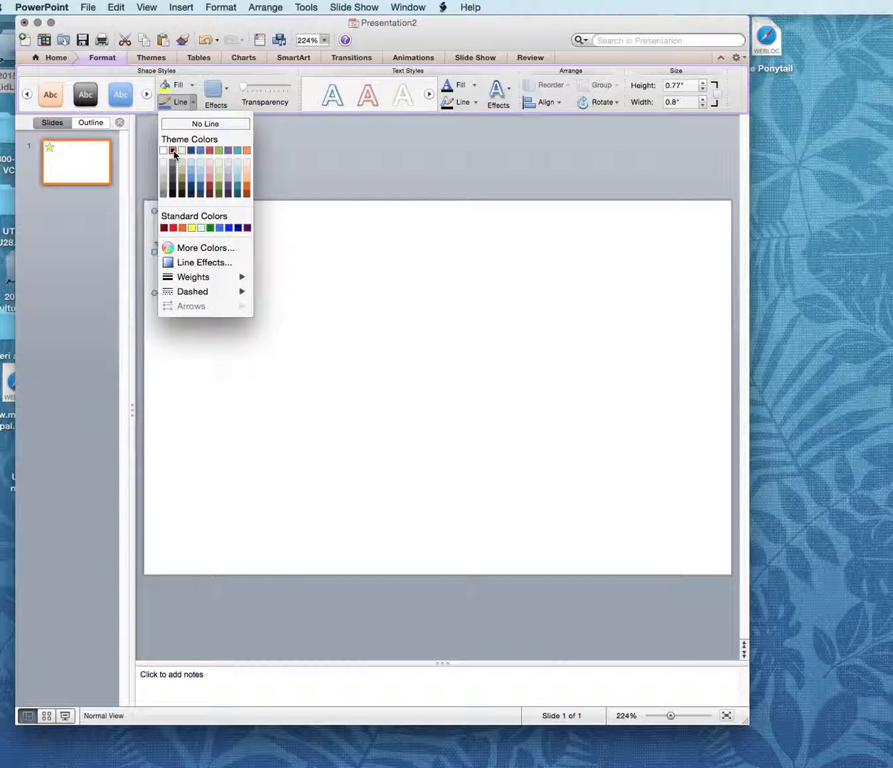
left_click(192, 229)
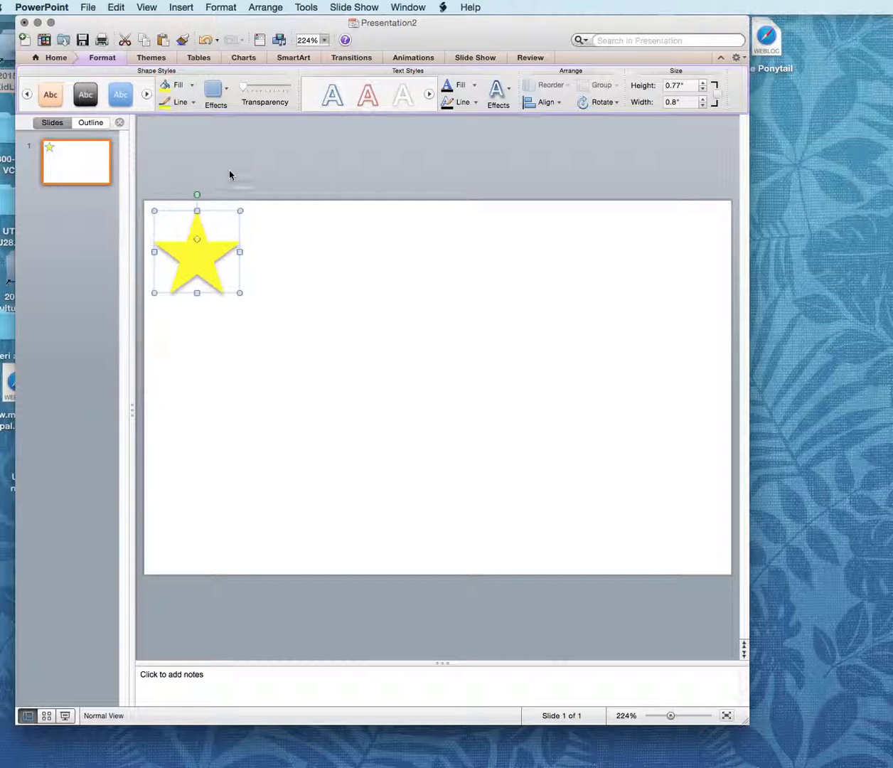
left_click(241, 337)
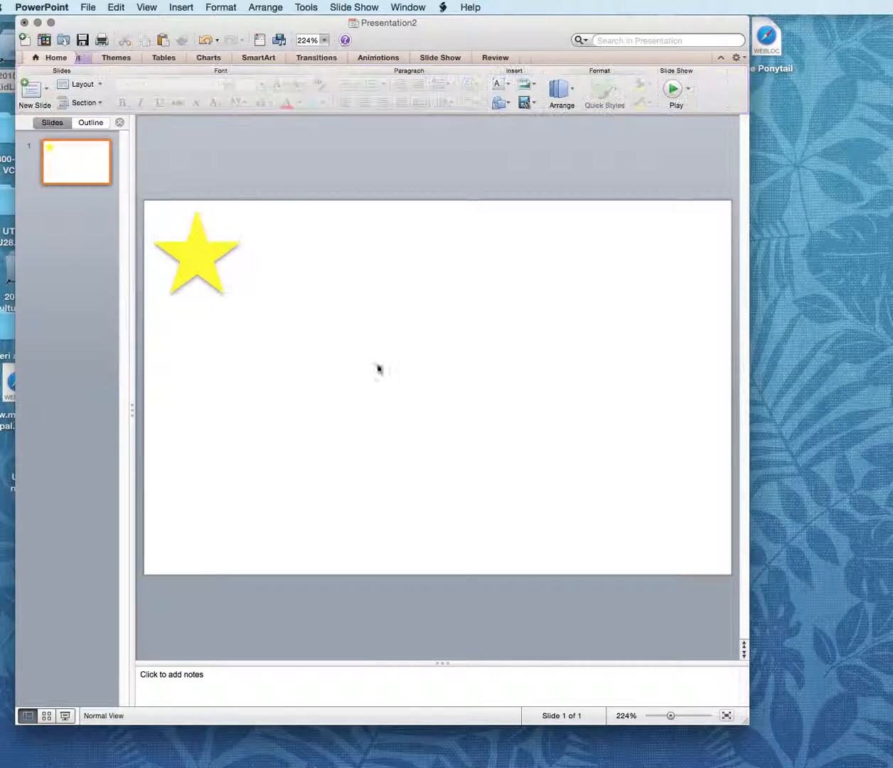
Copy the yellow star and place the duplicate in the slide's lower-left corner
left_click(197, 252)
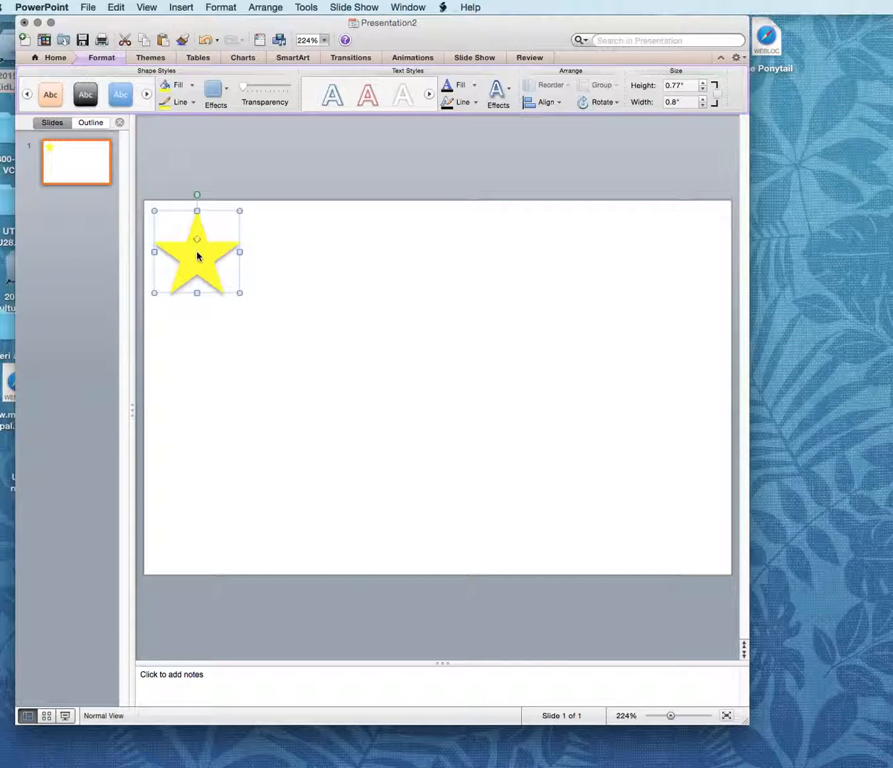
key("super+c")
left_click(277, 304)
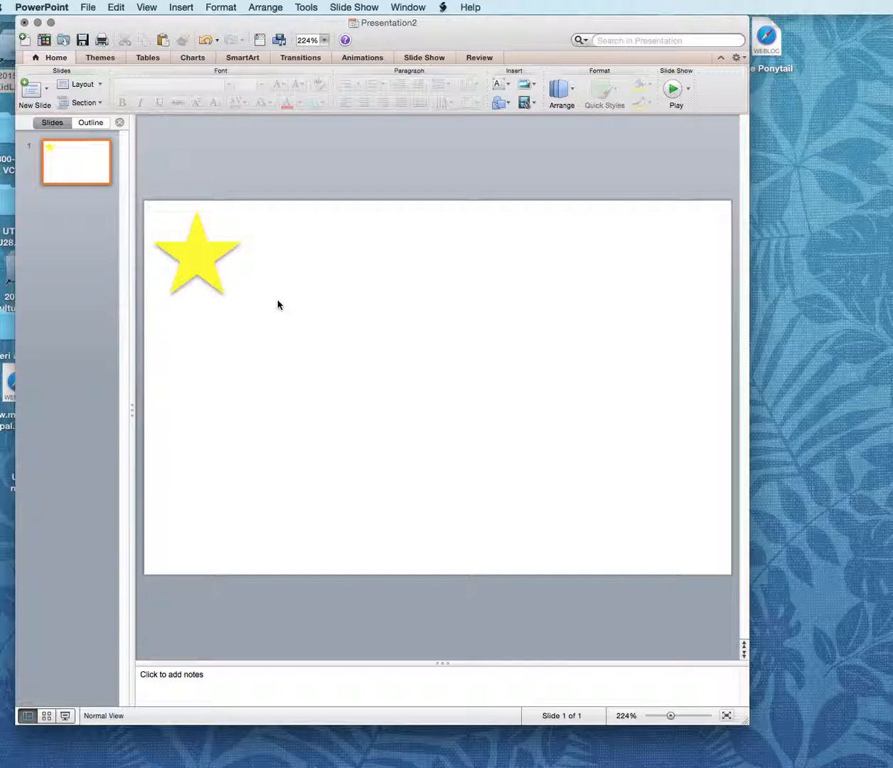
key("super+v")
right_click(276, 258)
left_click(196, 488)
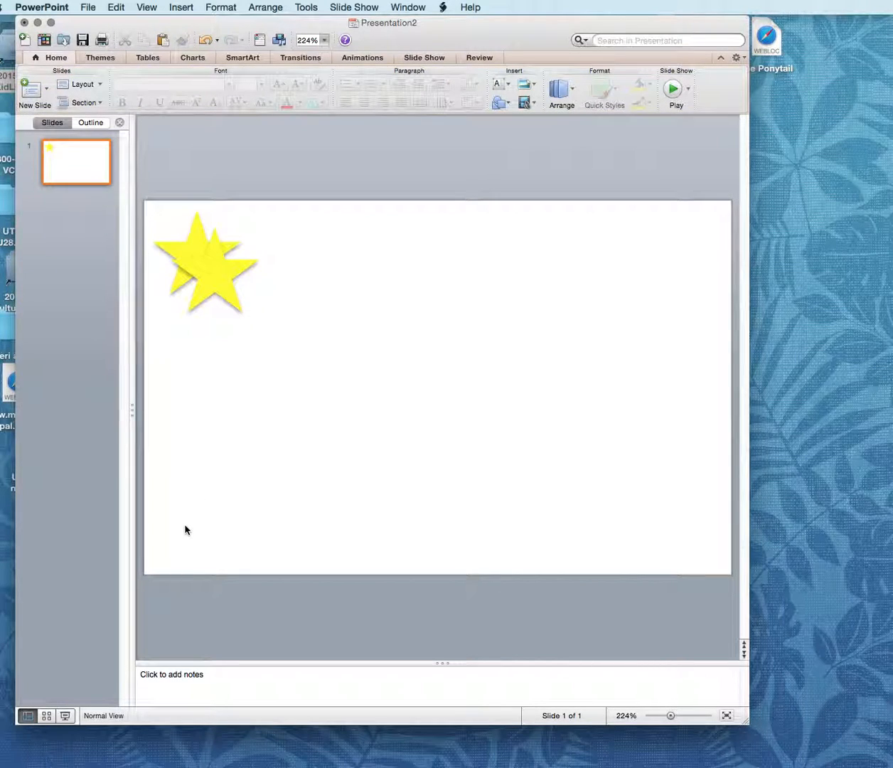
left_click_drag(217, 307, 192, 521)
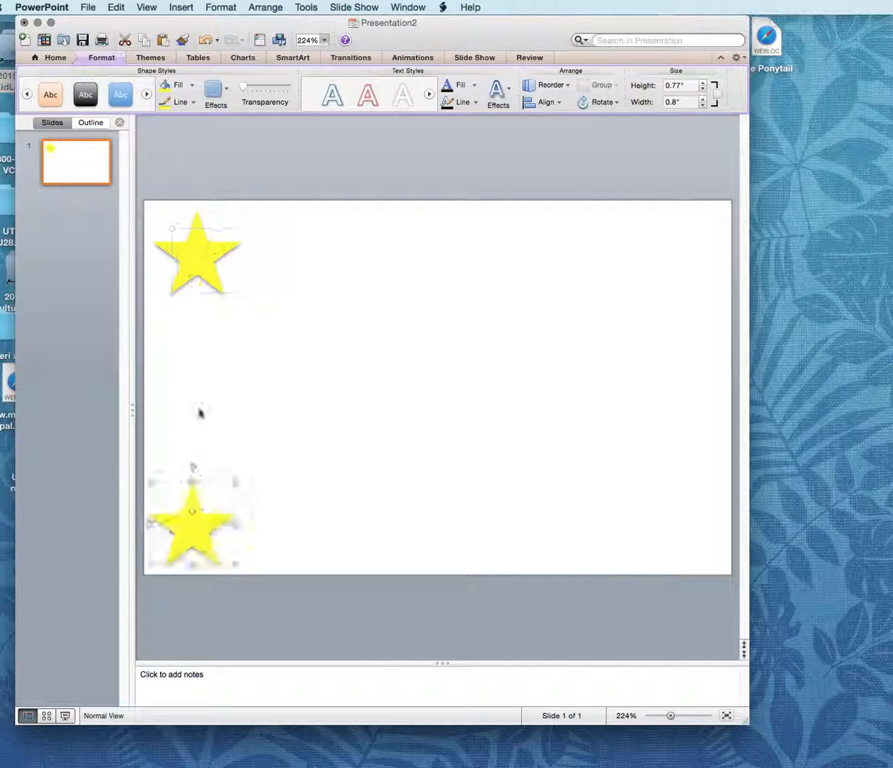
Copy the slide's upper-left star and place the duplicate in the upper-right corner, level with the original
left_click(205, 253)
right_click(204, 251)
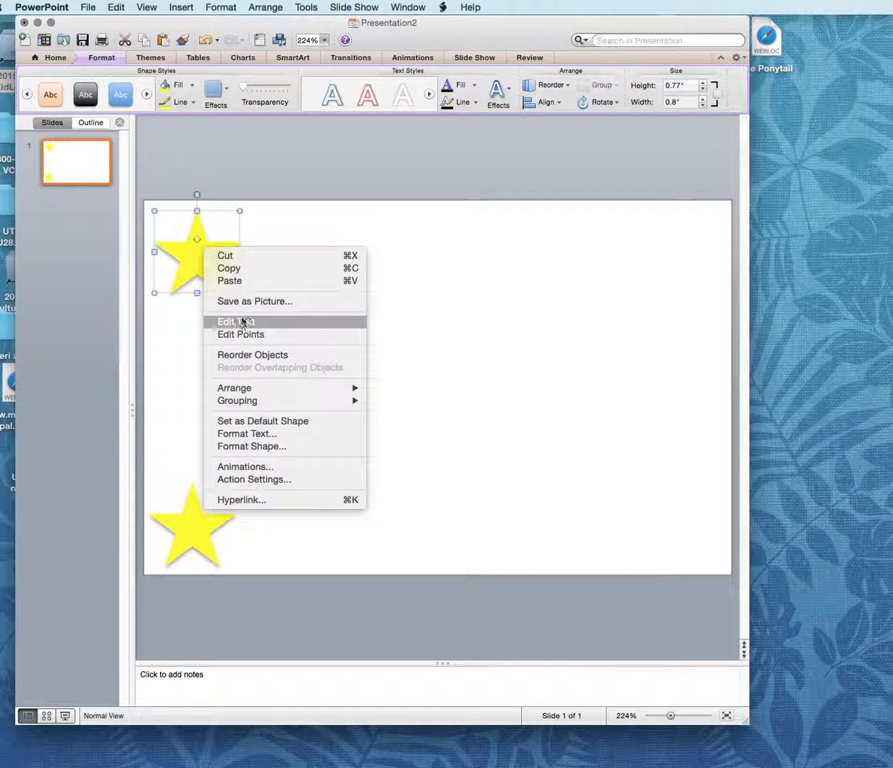
left_click(234, 268)
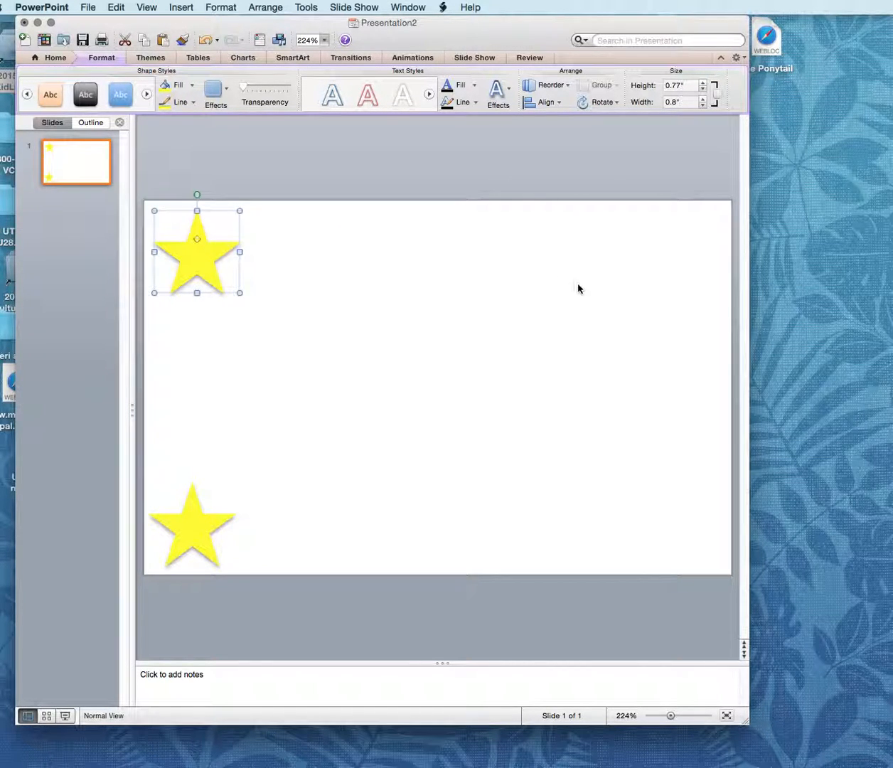
right_click(551, 268)
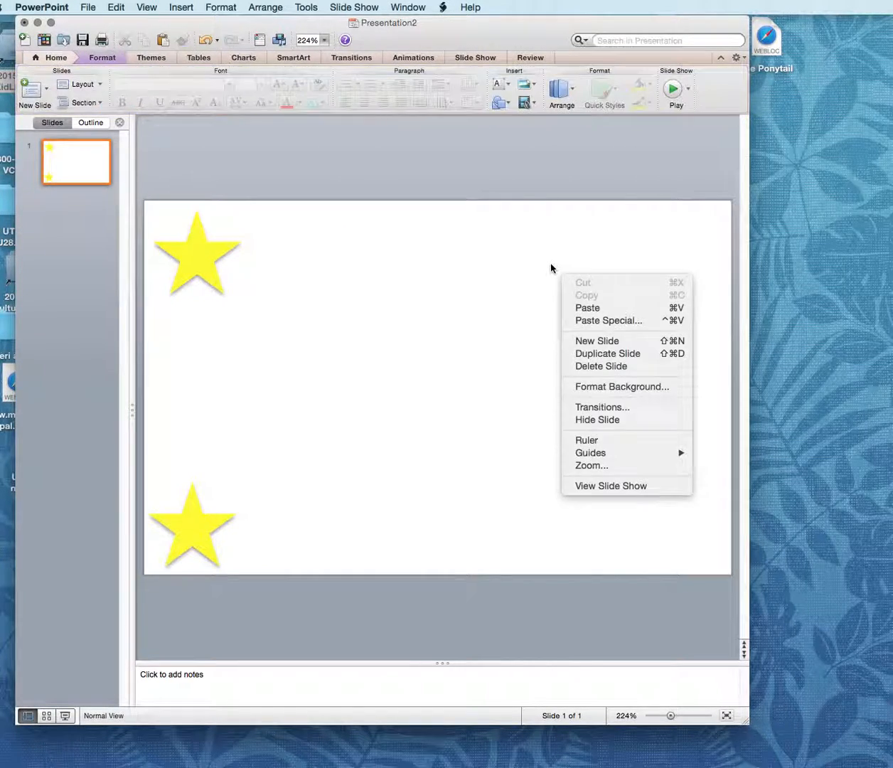
left_click(578, 304)
left_click_drag(209, 259, 675, 245)
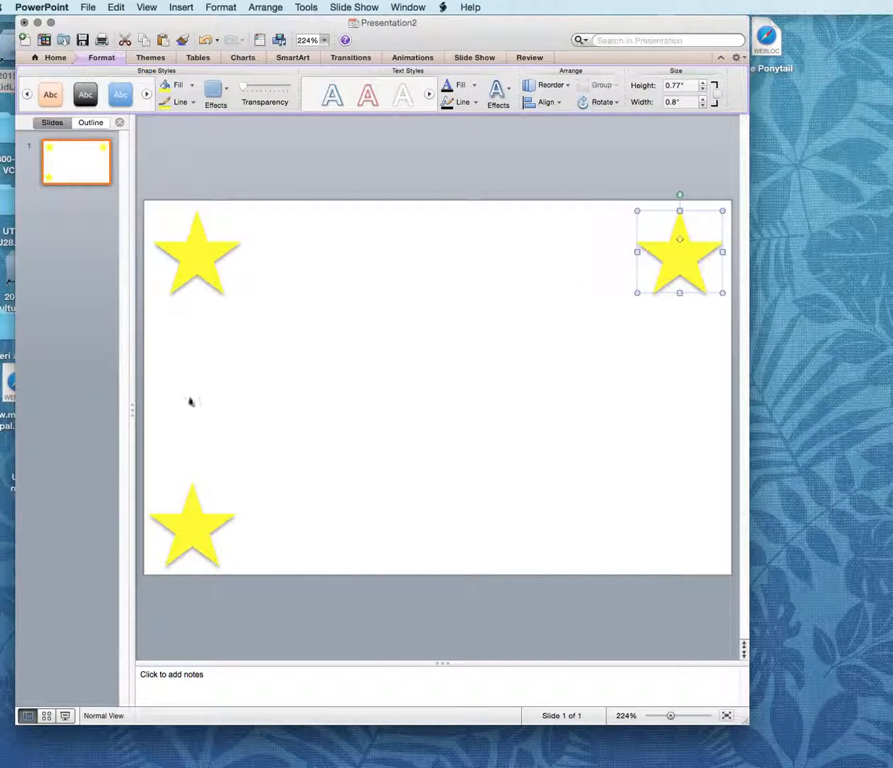
Copy the slide's lower-left star and place the duplicate in the lower-right corner, level with the original
left_click(186, 514)
right_click(187, 515)
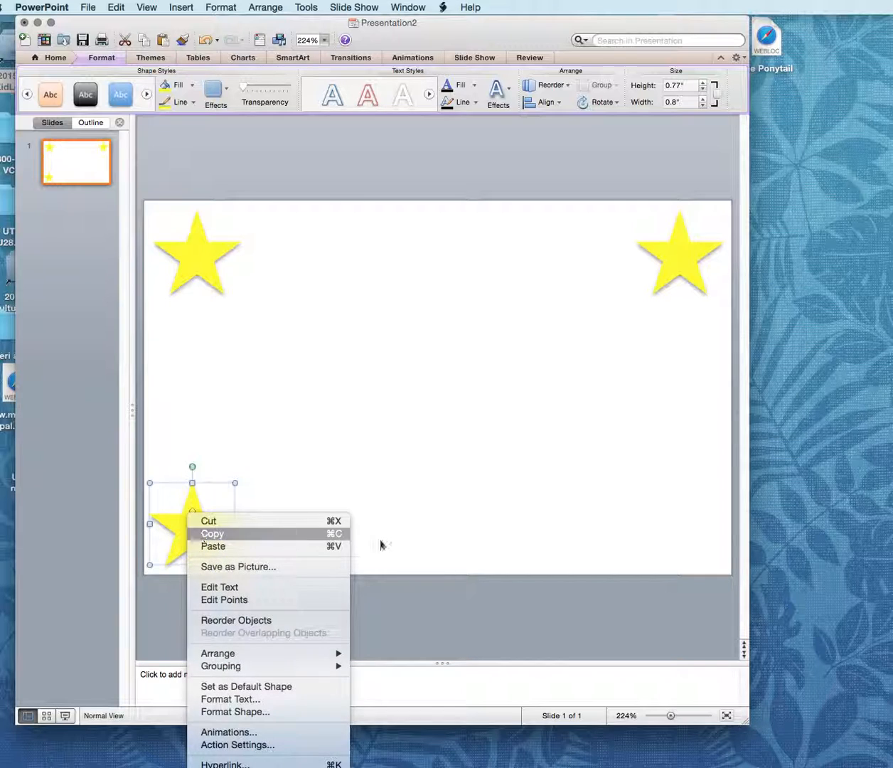
left_click(377, 534)
right_click(490, 519)
left_click(534, 547)
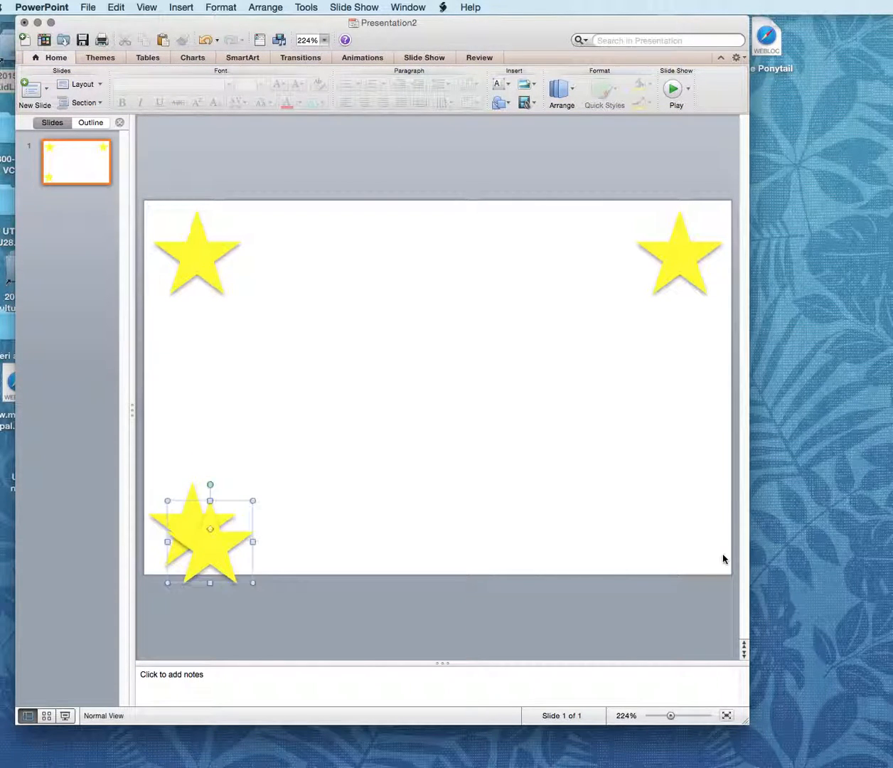
left_click_drag(235, 539, 680, 521)
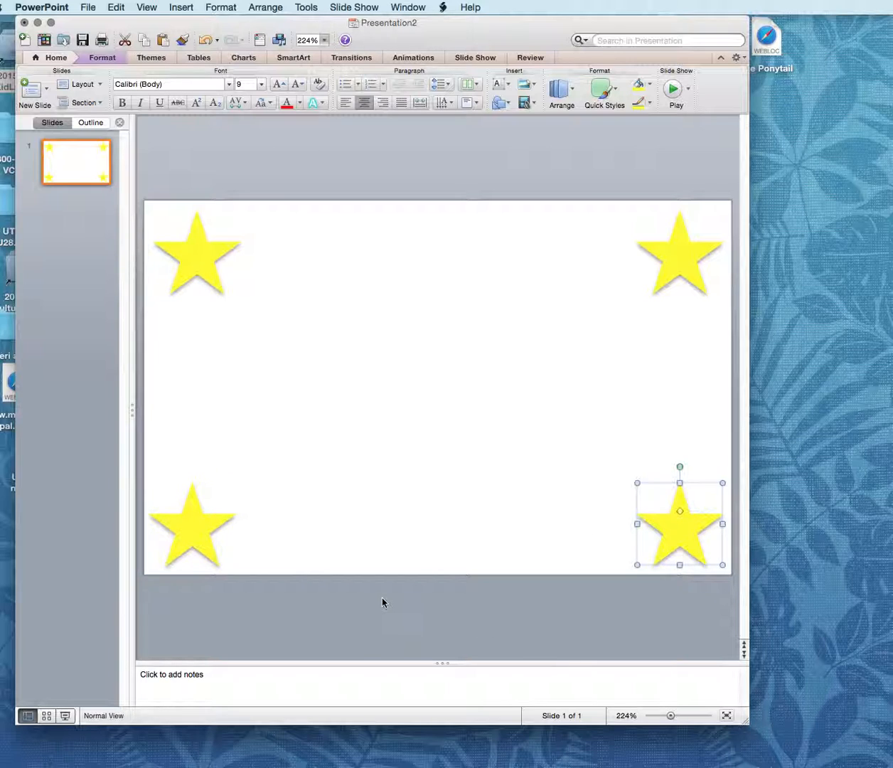
Try Align Center on the slide's two lower stars, and undo the alignment
left_click(195, 522, "shift")
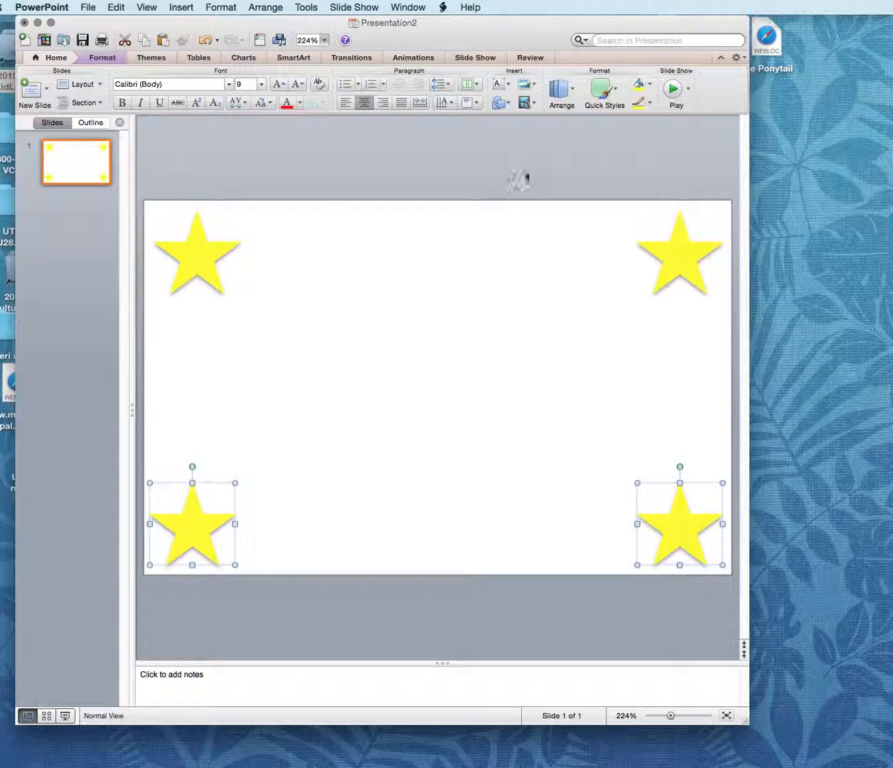
left_click(574, 90)
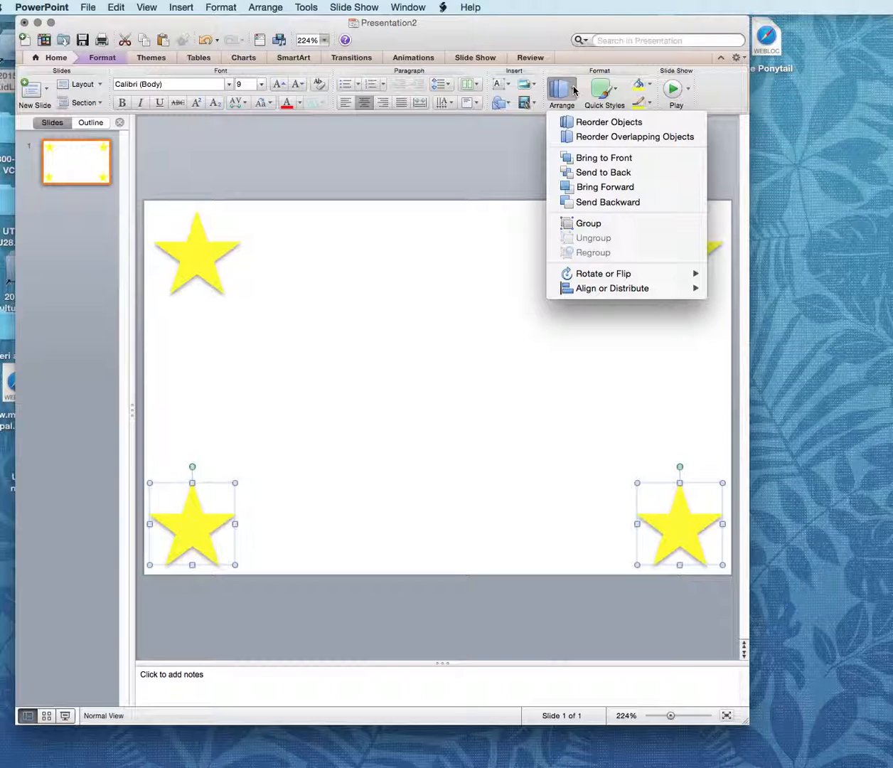
mouse_move(620, 290)
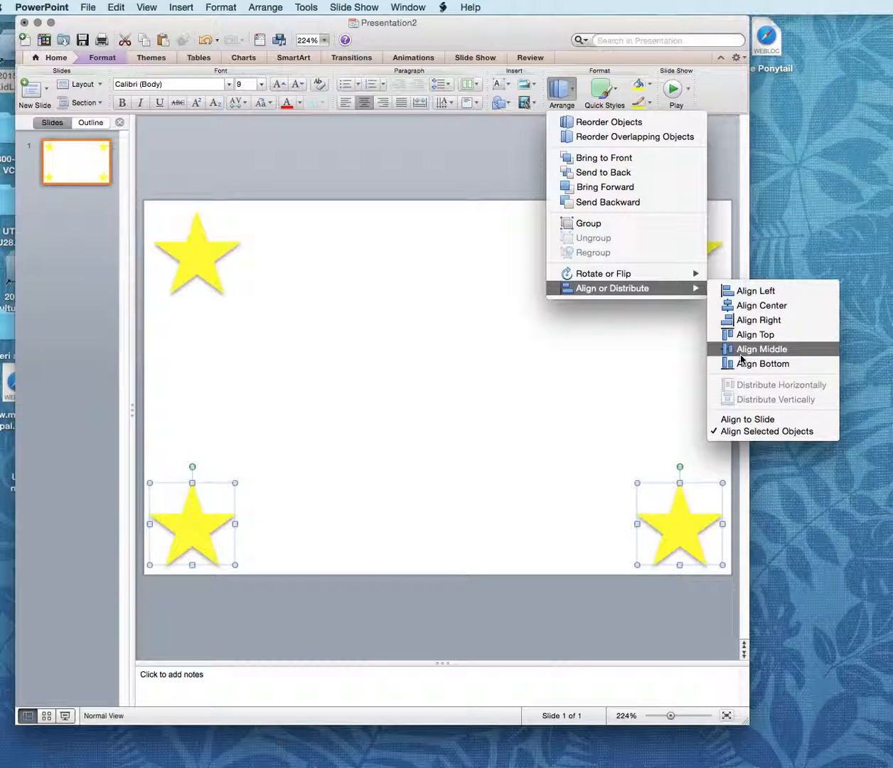
left_click(743, 305)
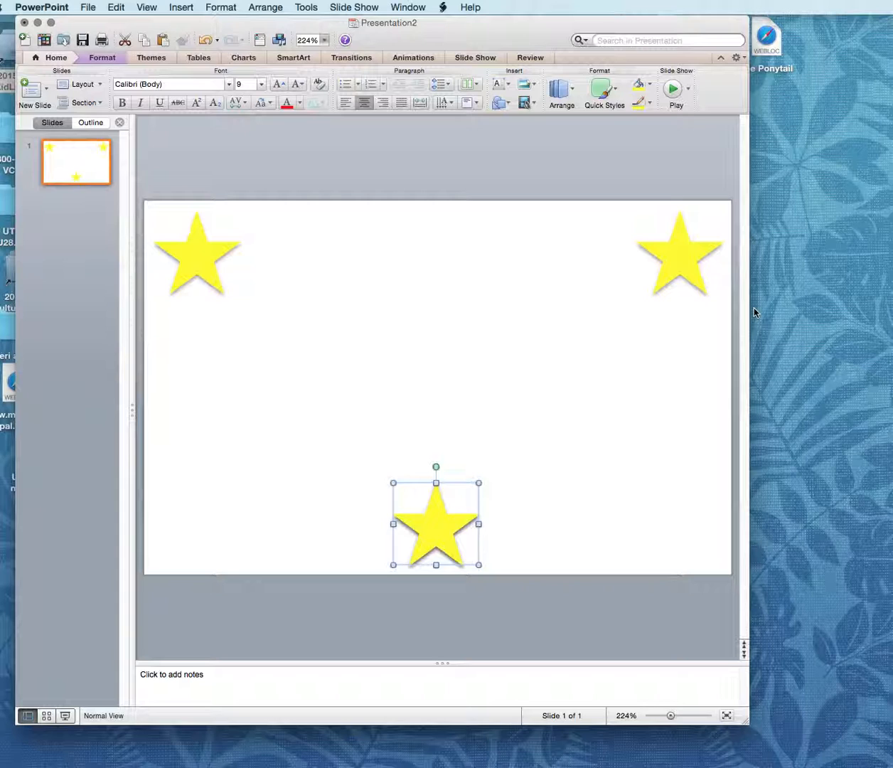
left_click(562, 92)
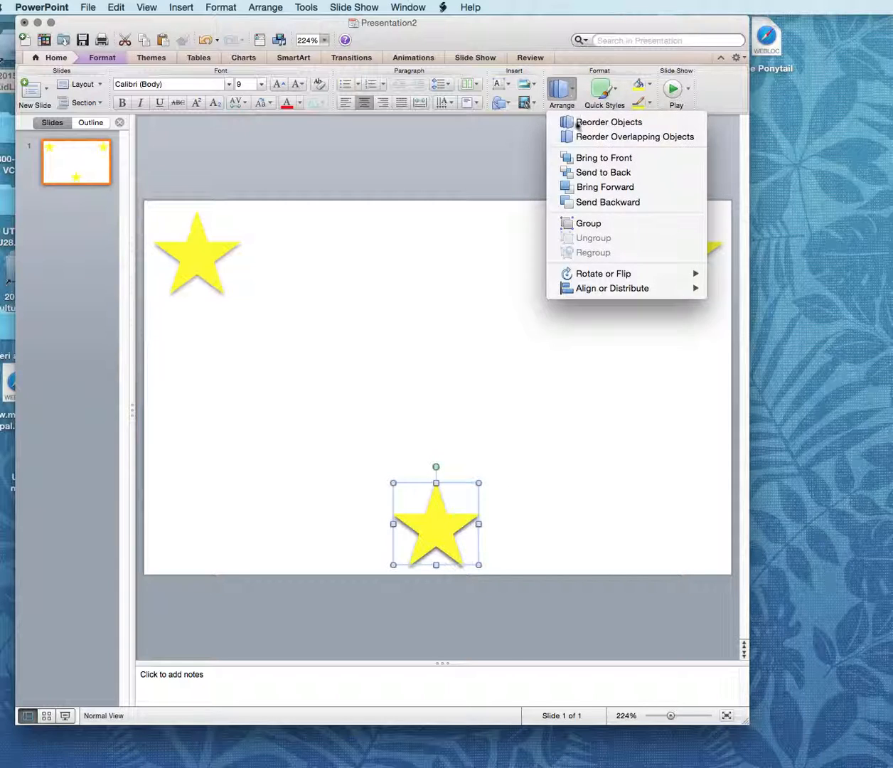
left_click(333, 308)
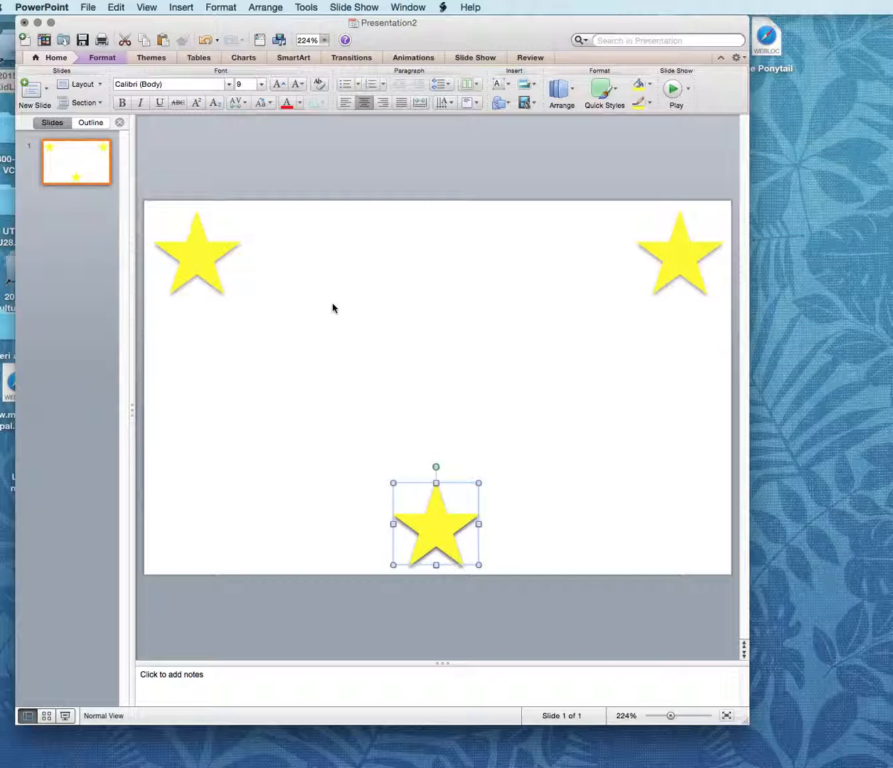
key("super+z")
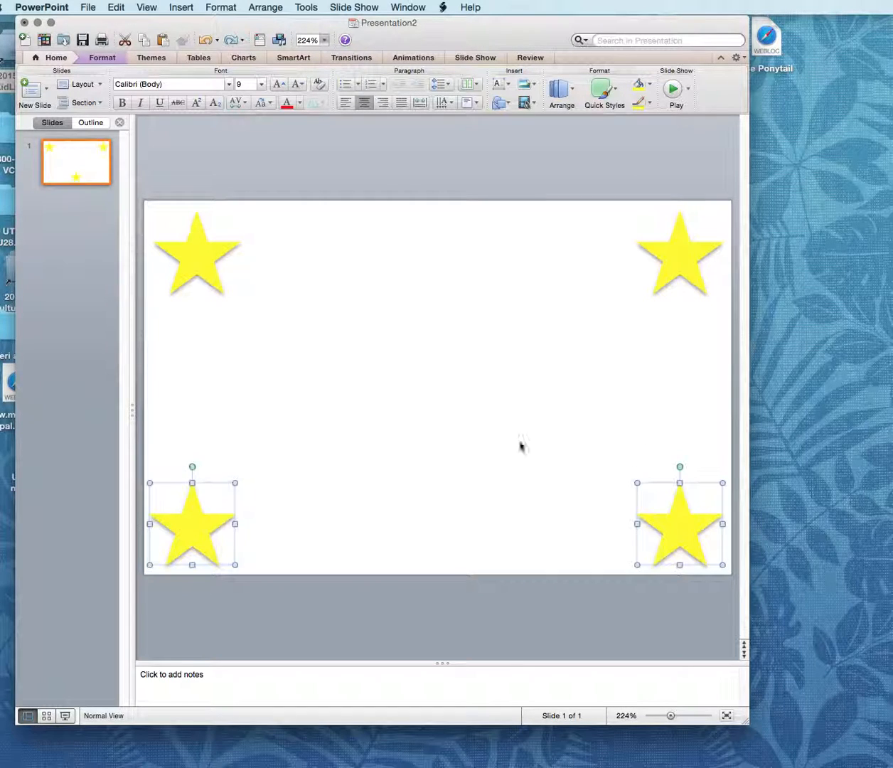
Open the arrangement options for the two selected lower stars
left_click(573, 91)
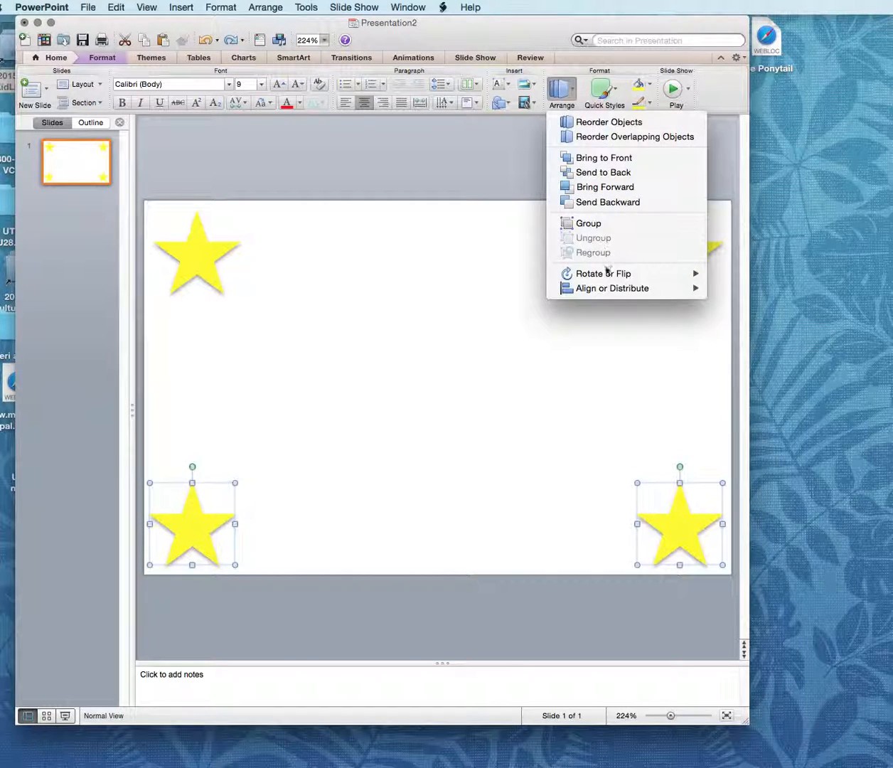
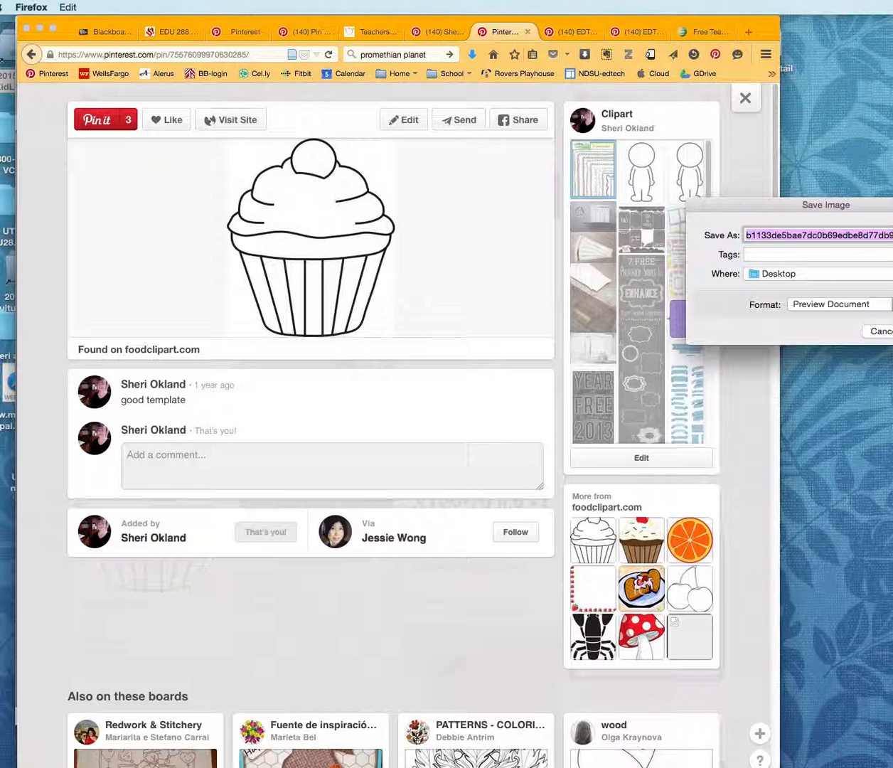
Save the cupcake clipart image to the Desktop and switch back to the presentation in PowerPoint
key("Return")
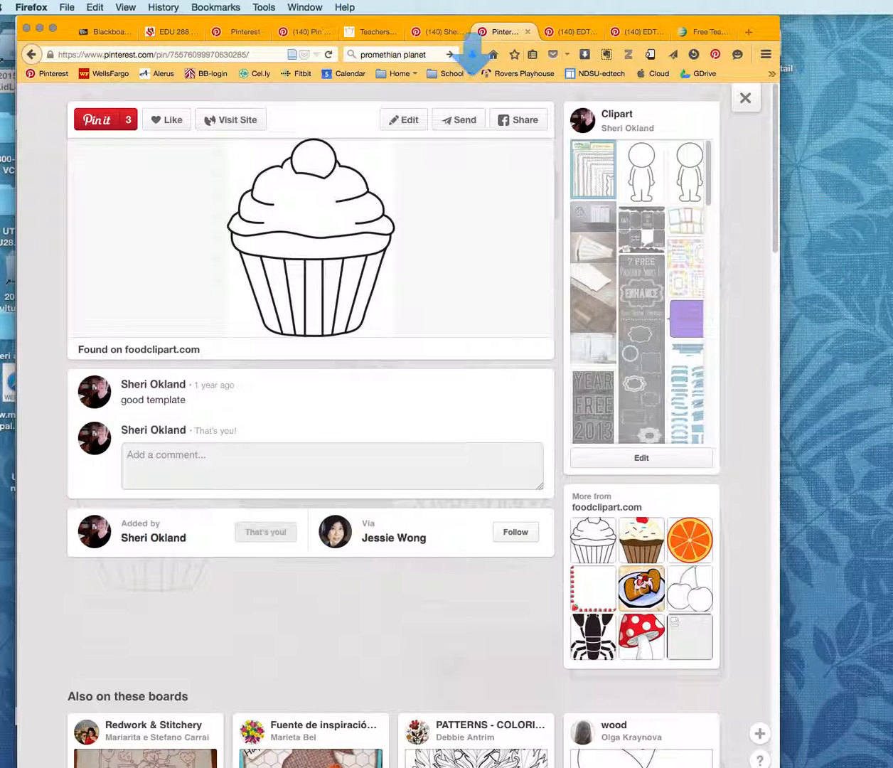
left_click(40, 30)
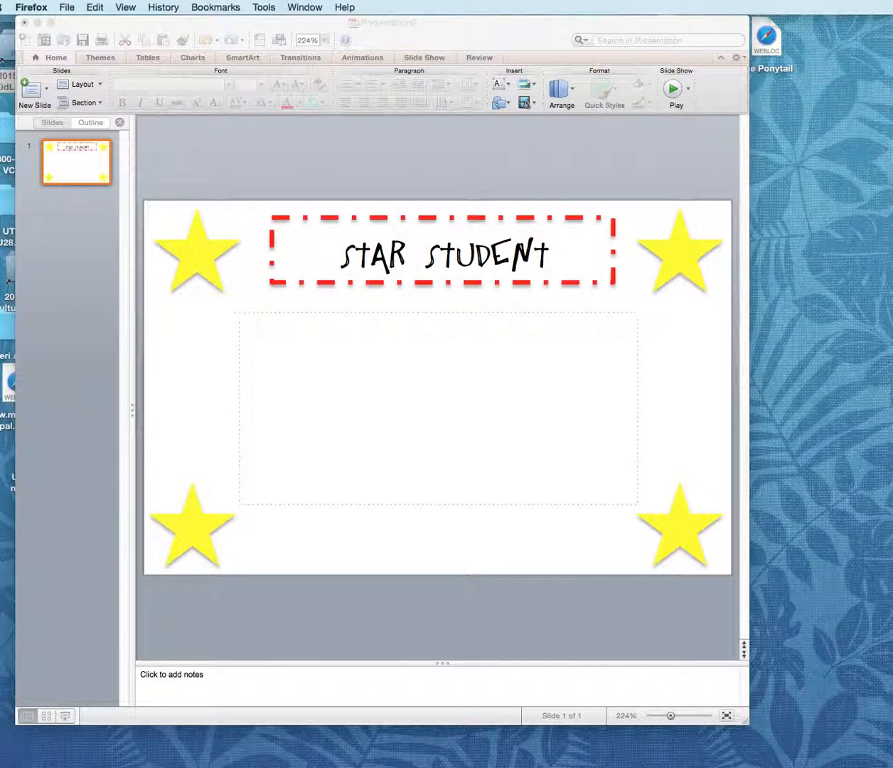
left_click(821, 398)
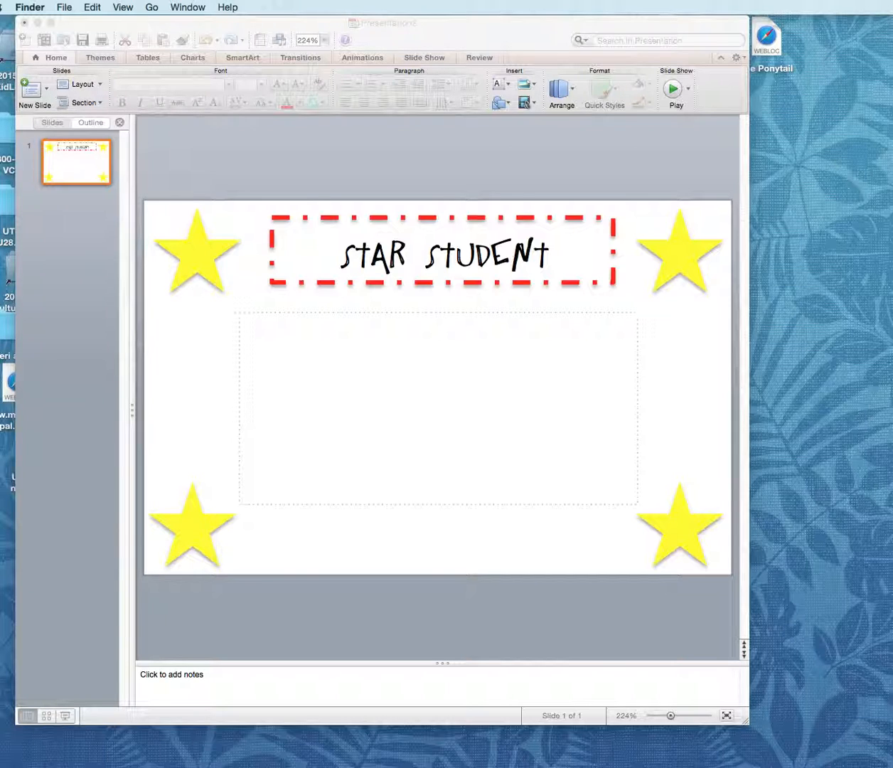
left_click(70, 150)
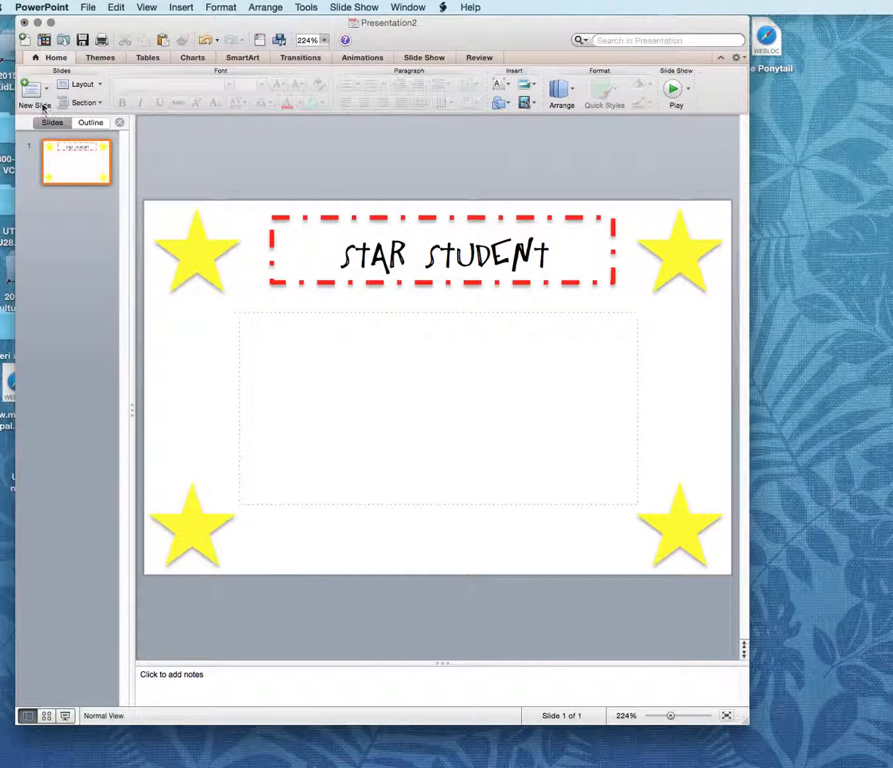
Add a second slide, insert the cupcake clipart from the desktop, and shrink it near the slide's left edge
left_click(30, 89)
left_click_drag(889, 370, 344, 332)
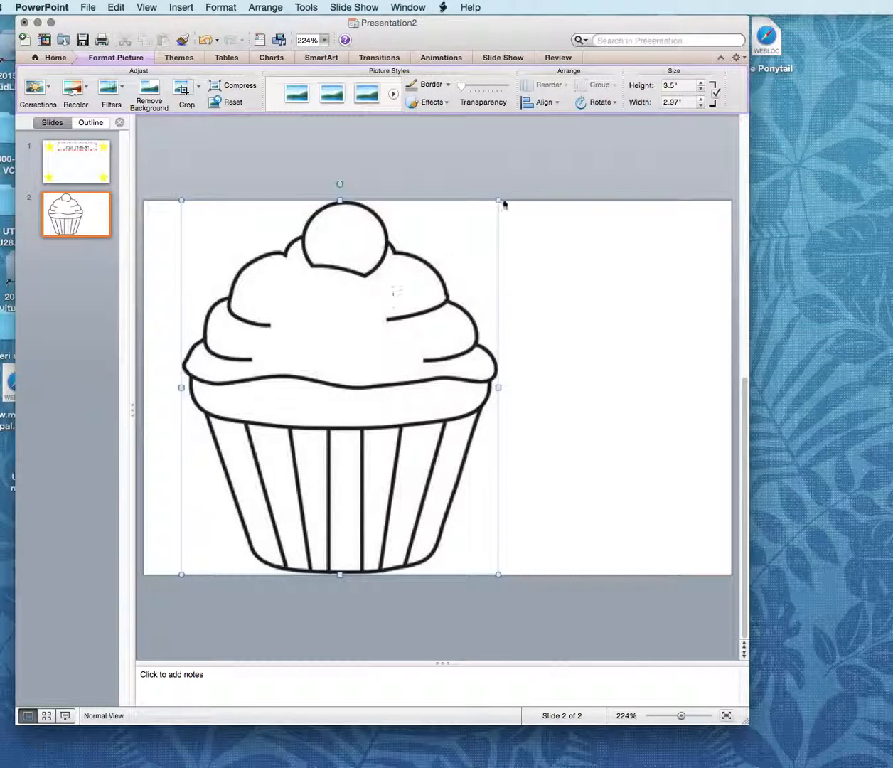
left_click_drag(499, 199, 363, 359)
left_click_drag(293, 456, 240, 318)
left_click_drag(325, 418, 291, 375)
left_click_drag(245, 329, 256, 399)
left_click(407, 441)
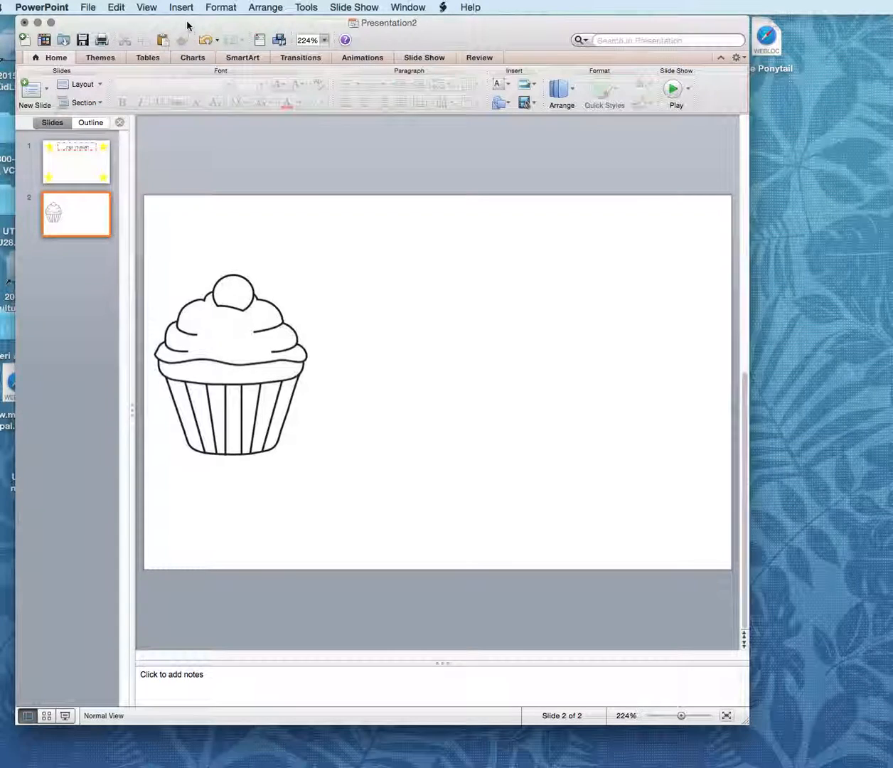
Open the Teacher Graphics folder inside the KIDDIE LIT folder on the desktop, keeping the presentation window within reach
left_click_drag(187, 24, 371, 31)
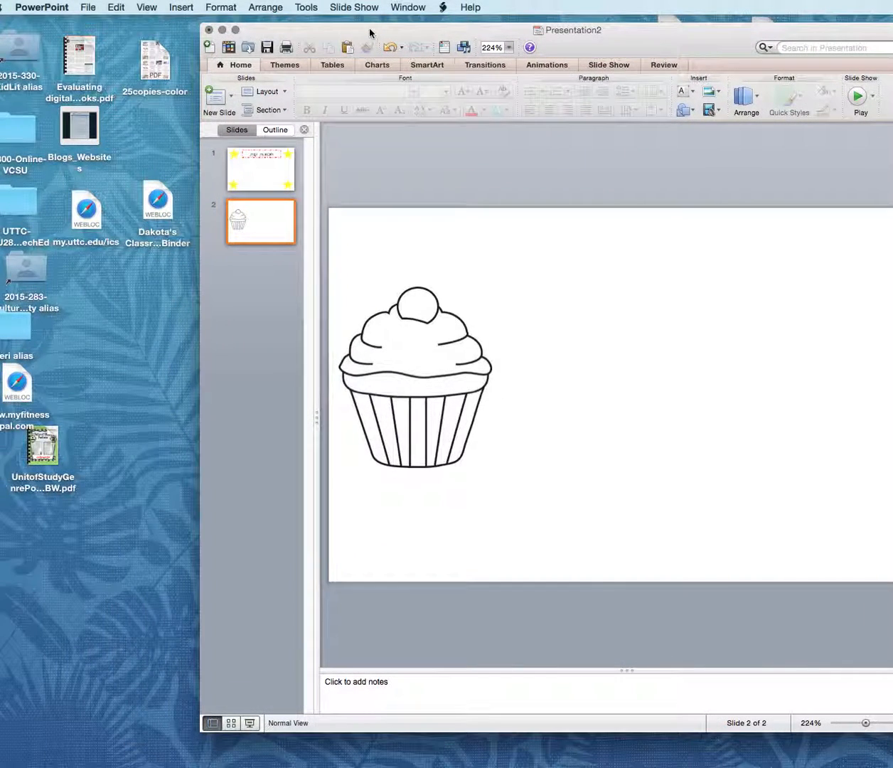
double_click(26, 43)
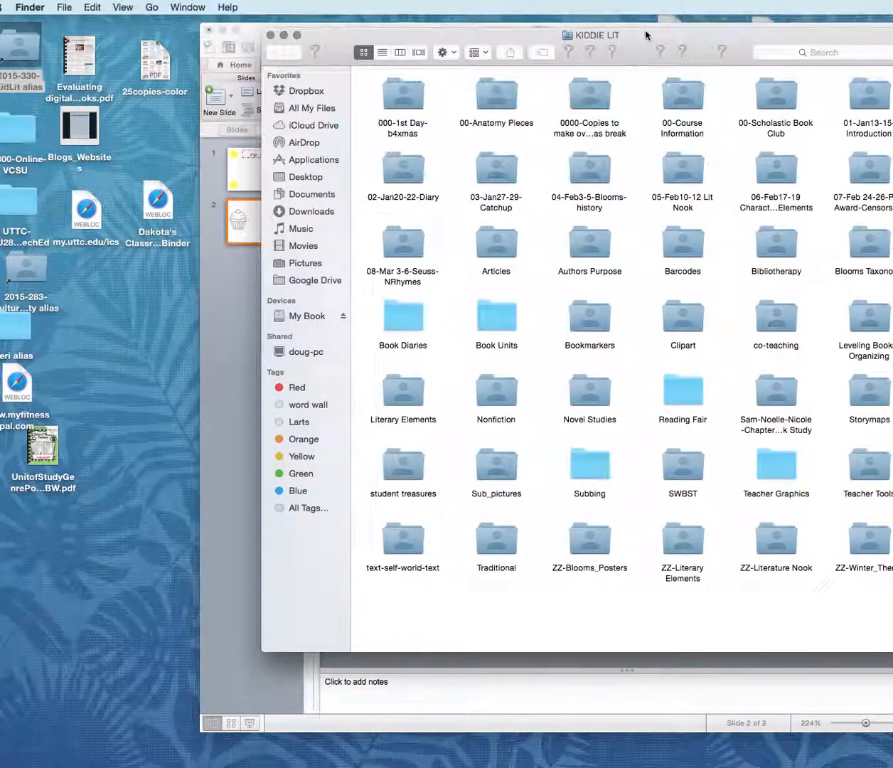
left_click_drag(647, 35, 892, 85)
left_click(640, 30)
left_click_drag(581, 47, 373, 41)
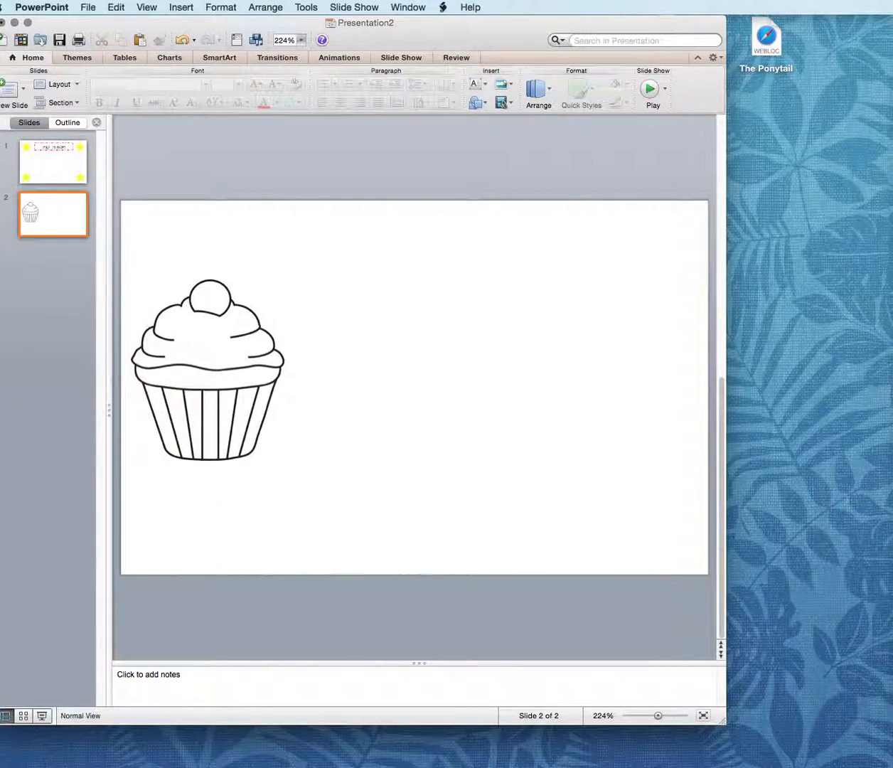
key("super+Tab")
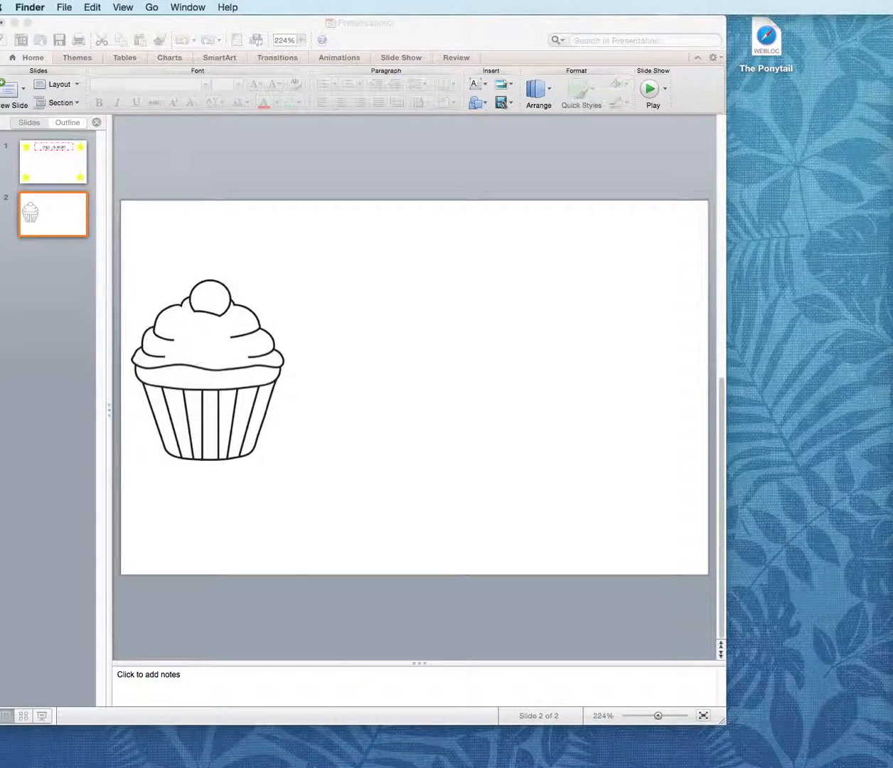
left_click_drag(892, 48, 209, 47)
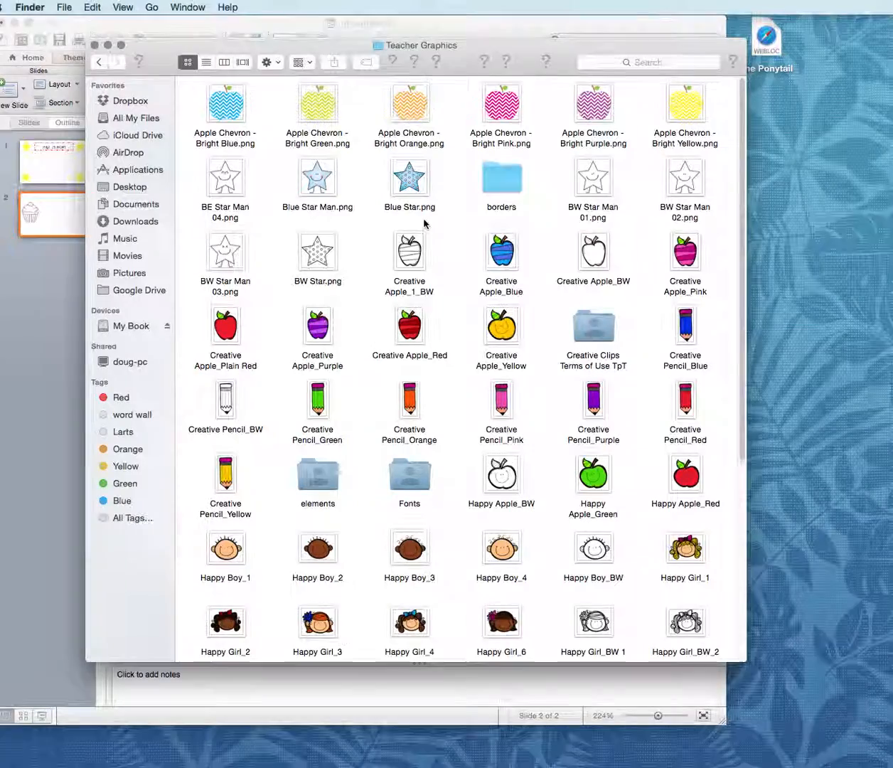
Find the blue smiling star man in the Teacher Graphics folder and insert it on slide 2 beside the cupcake
scroll(424, 224, "down", 3)
scroll(425, 224, "down", 10)
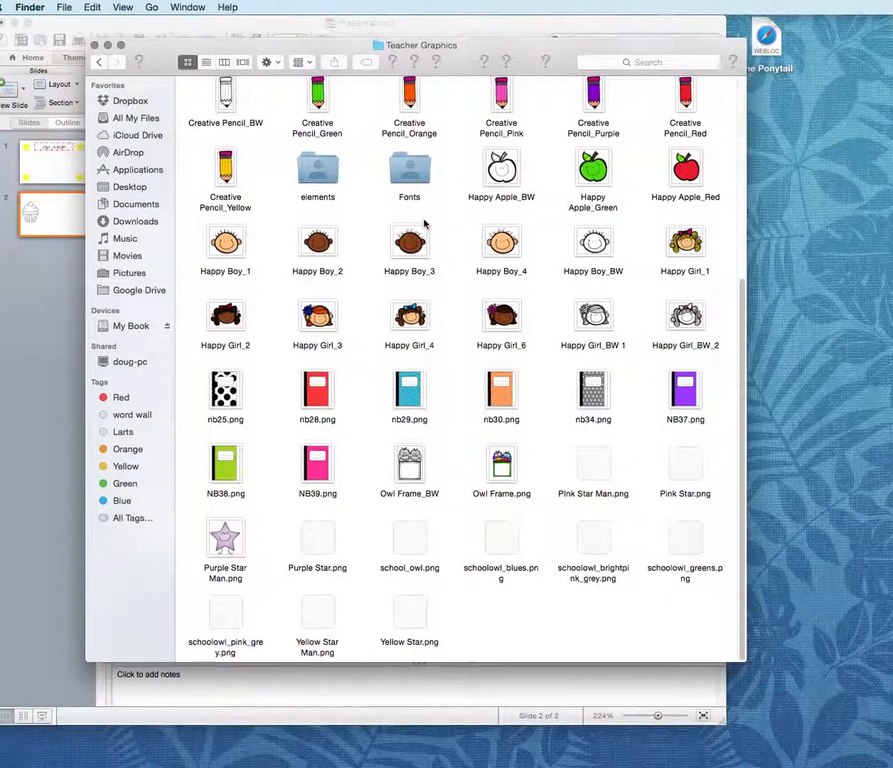
scroll(425, 224, "up", 10)
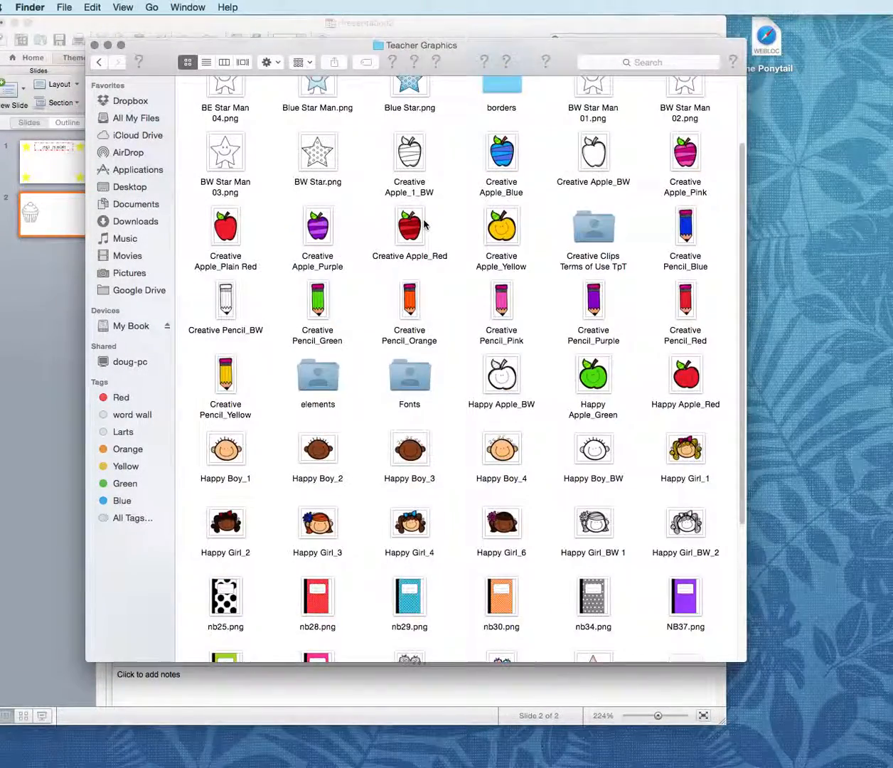
scroll(425, 224, "up", 2)
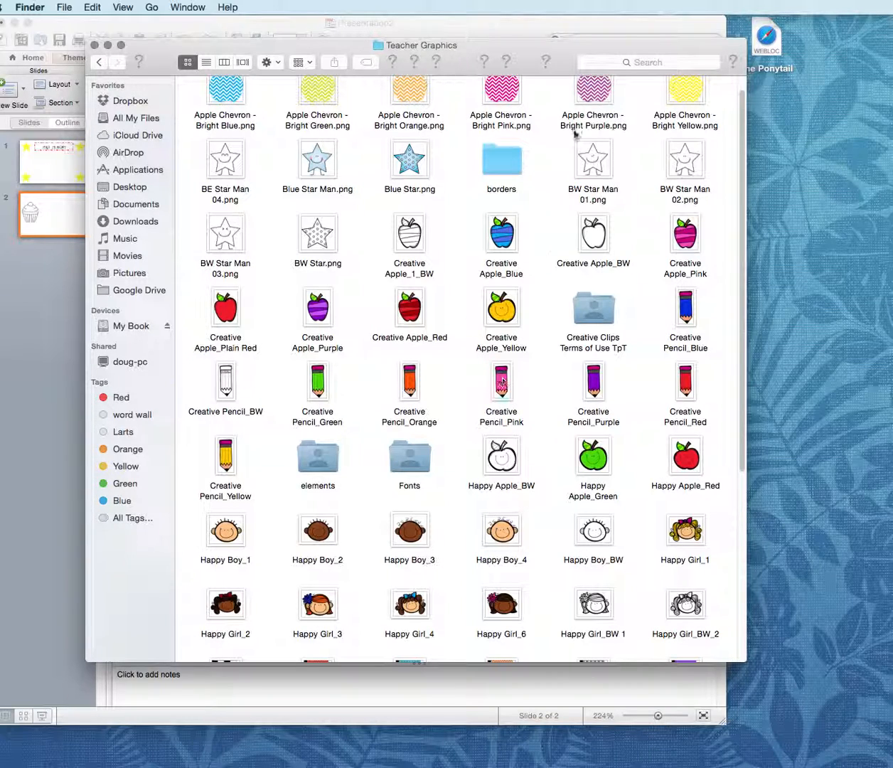
left_click_drag(479, 39, 892, 38)
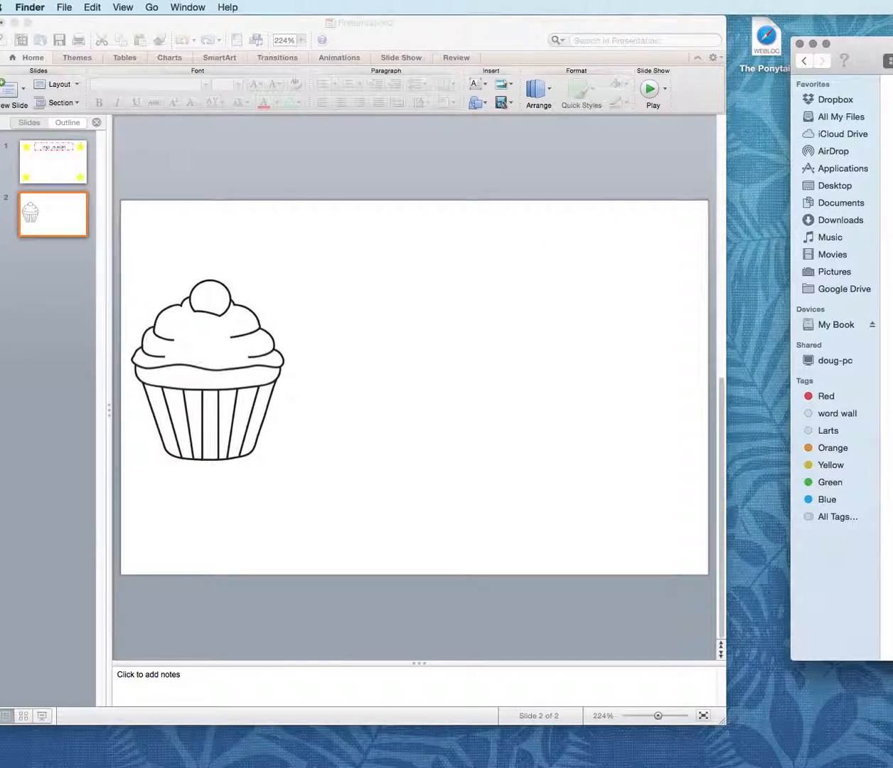
left_click_drag(783, 261, 524, 354)
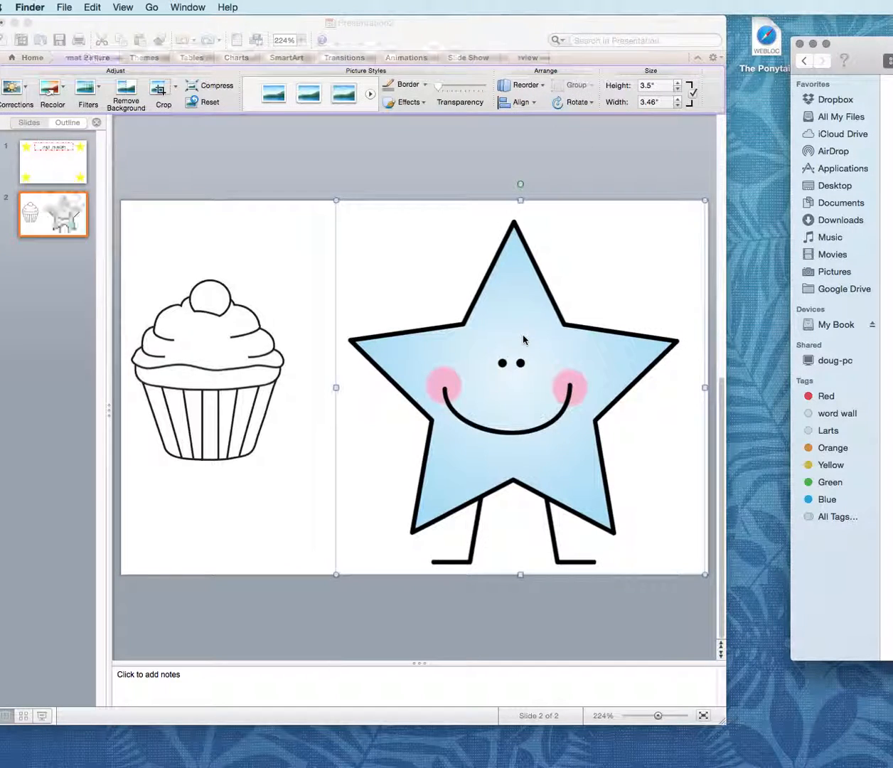
Shrink the blue star man to about 1.25 by 1.23 inches and place it in the slide's upper right area
left_click_drag(336, 200, 426, 292)
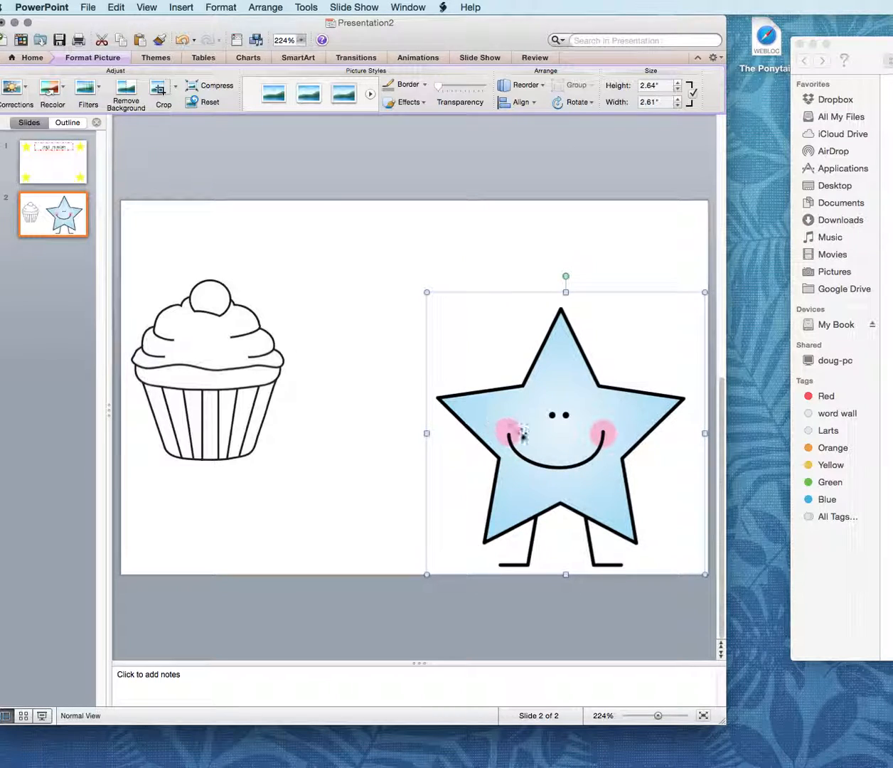
left_click_drag(478, 392, 482, 283)
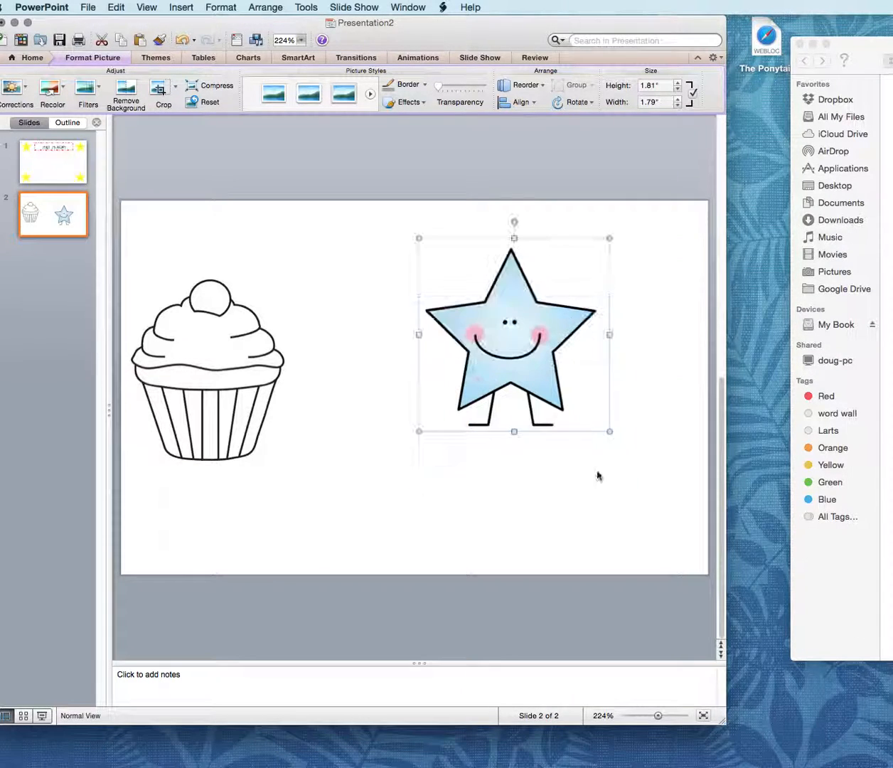
left_click_drag(609, 433, 551, 372)
left_click(576, 362)
left_click(473, 328)
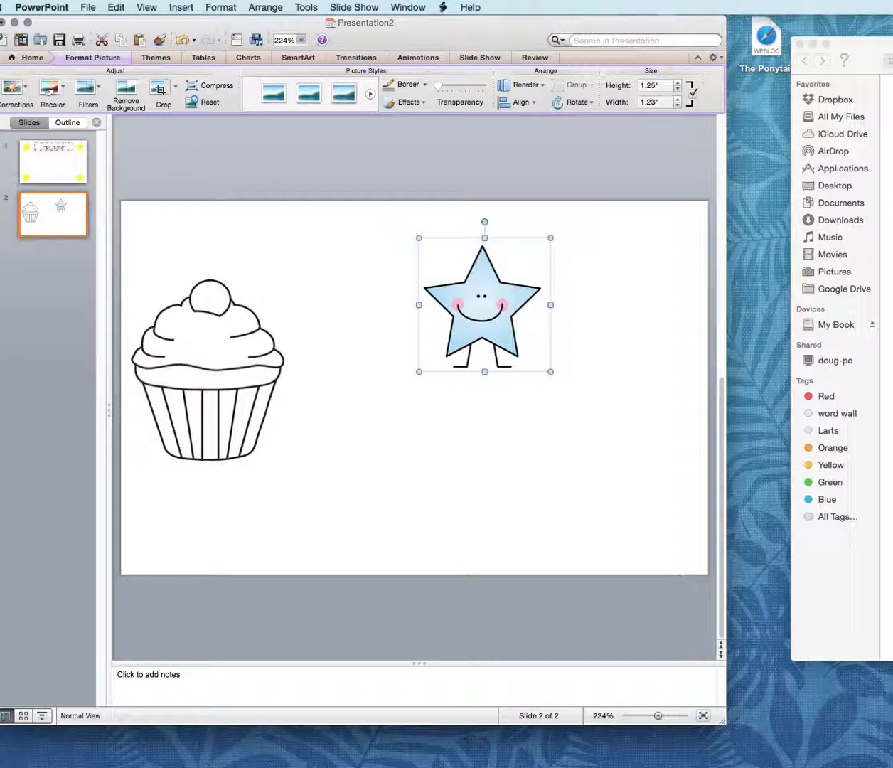
Insert a black-and-white star man with squinting eyes, shrink it to about 1.64 by 1.62 inches, and place it below the blue star
left_click(889, 427)
left_click_drag(889, 427, 574, 448)
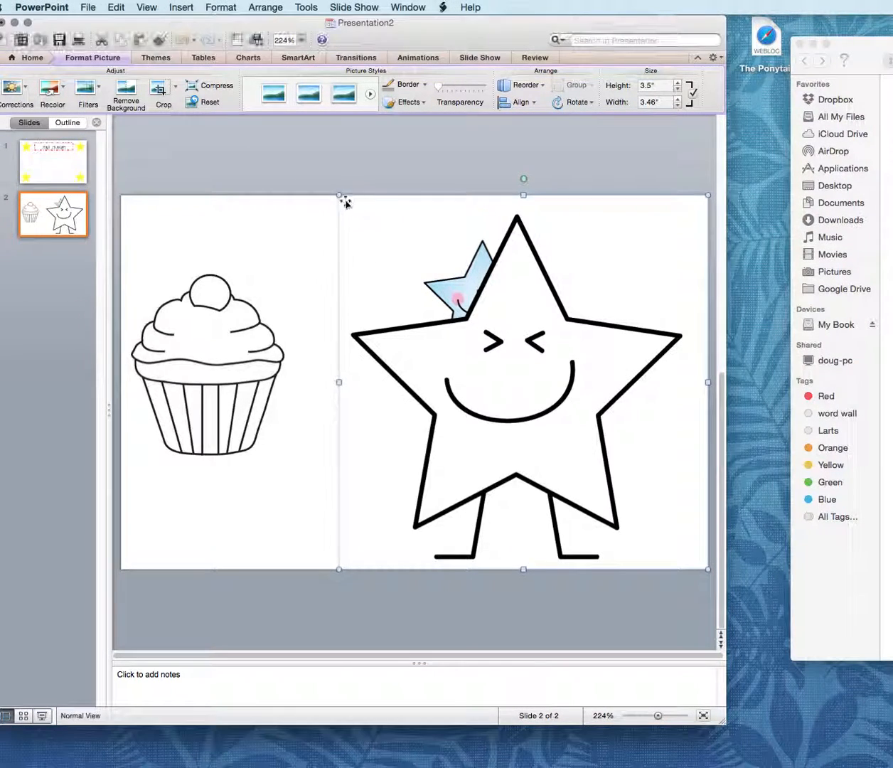
left_click_drag(514, 407, 535, 393)
left_click_drag(583, 463, 529, 429)
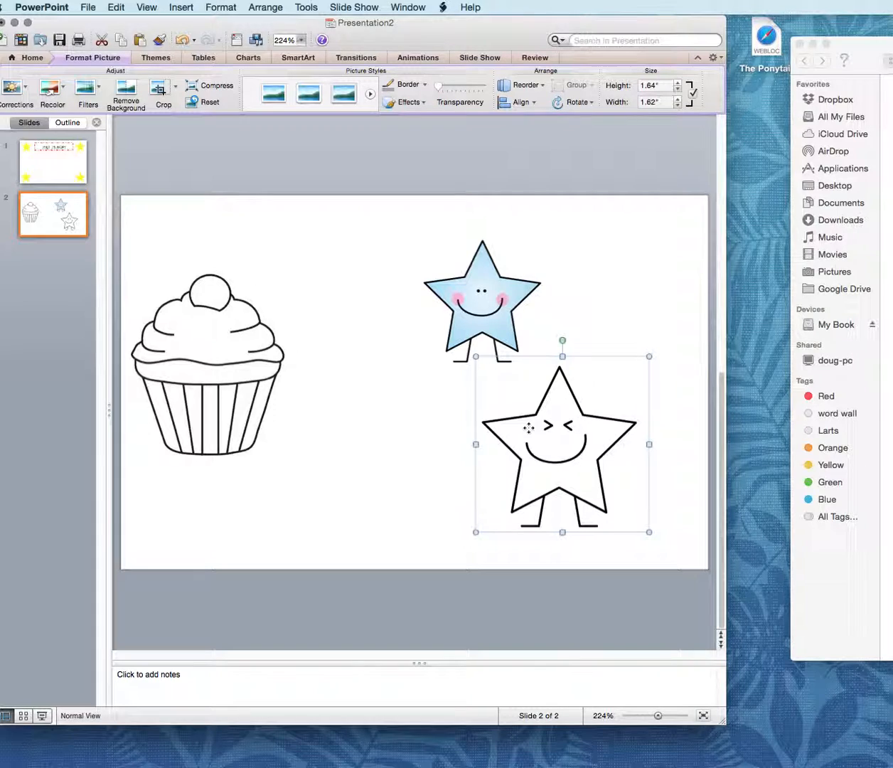
Check the blue star's size and set the black-and-white star's height to 1.25 inches to match
left_click(482, 298)
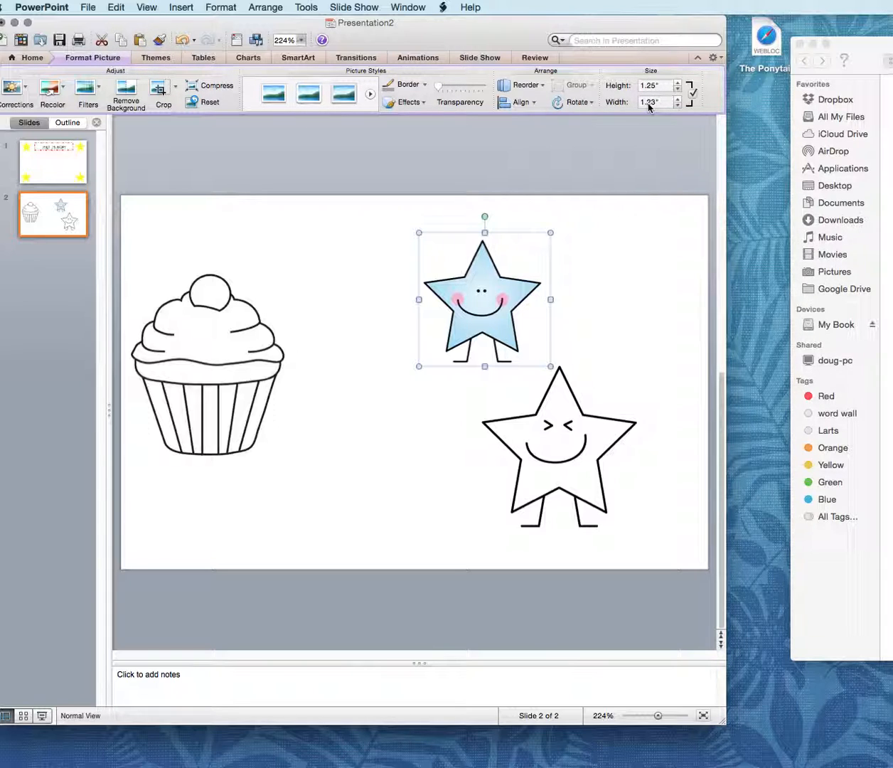
left_click(576, 439)
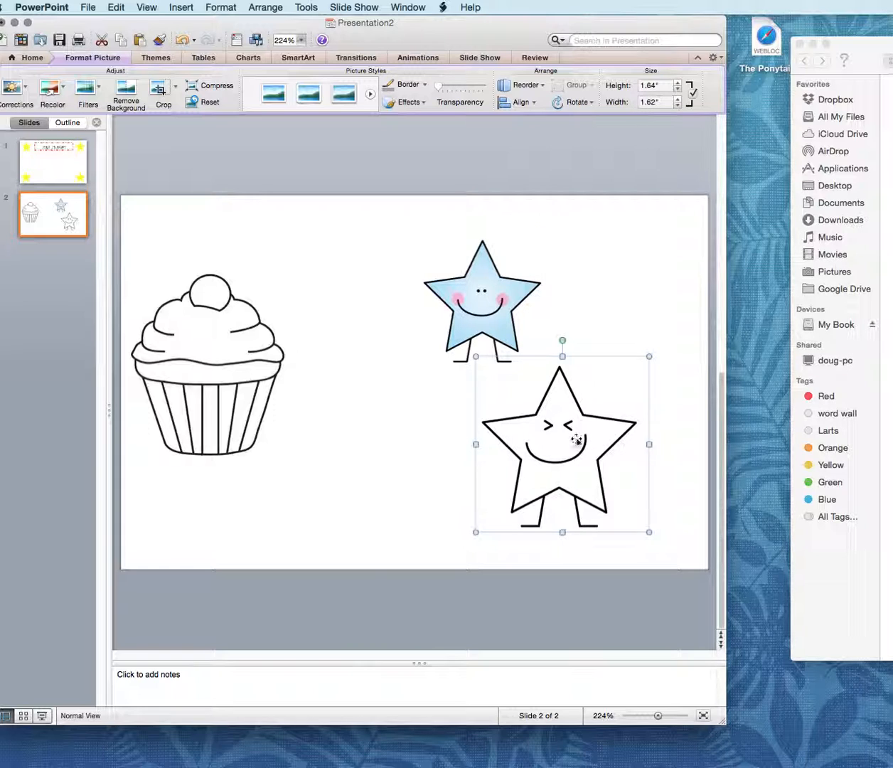
left_click(647, 86)
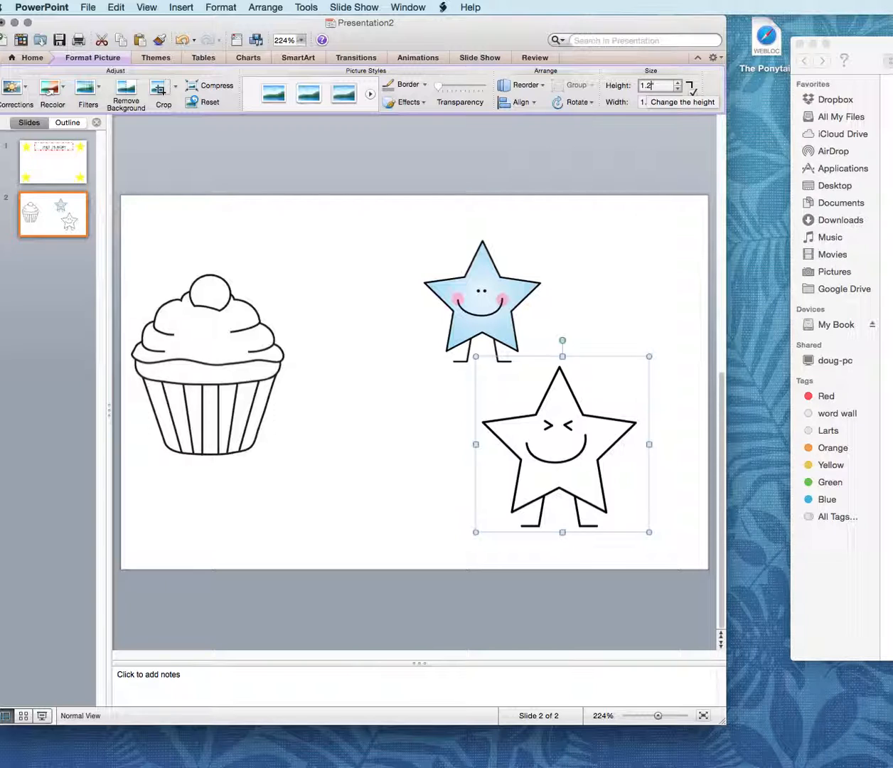
left_click(644, 210)
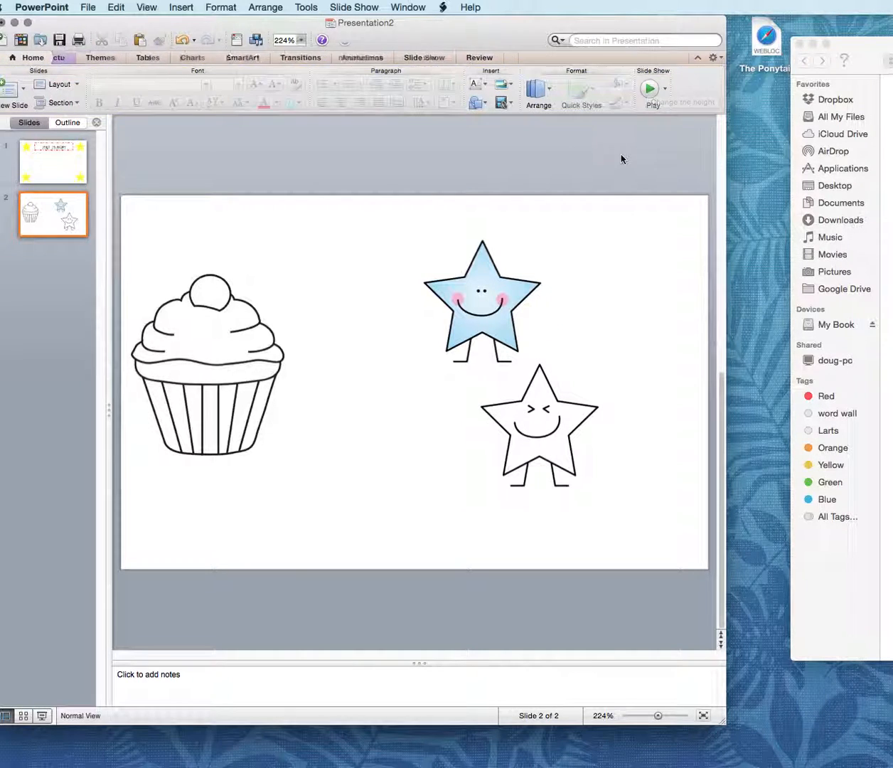
Compare the two stars' sizes and try to set the black-and-white star's width to 1.23 inches
left_click(542, 407)
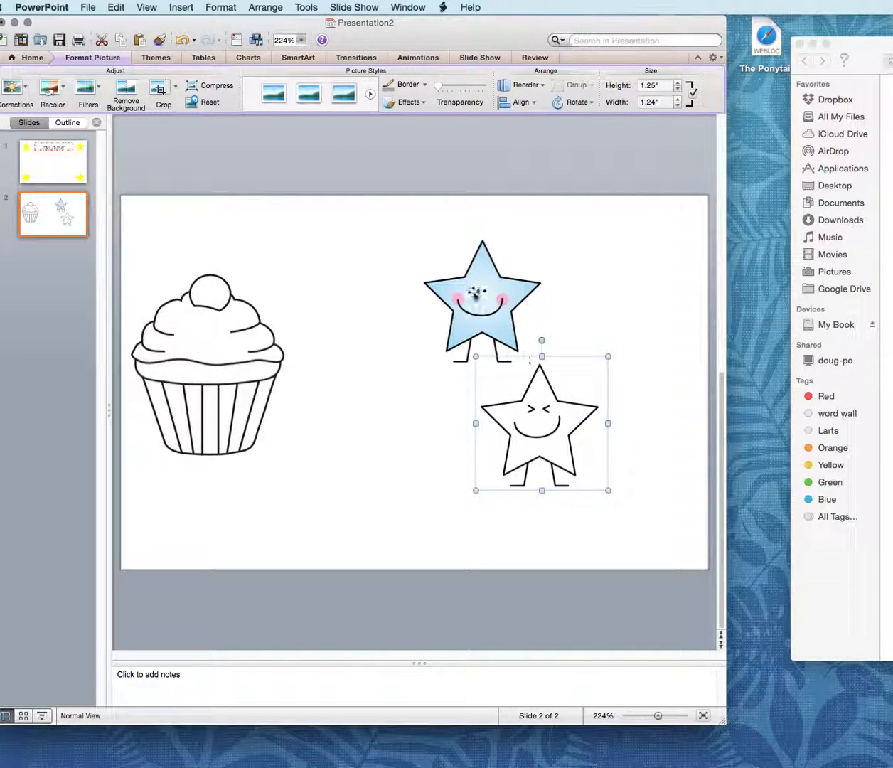
left_click(492, 284)
left_click(535, 402)
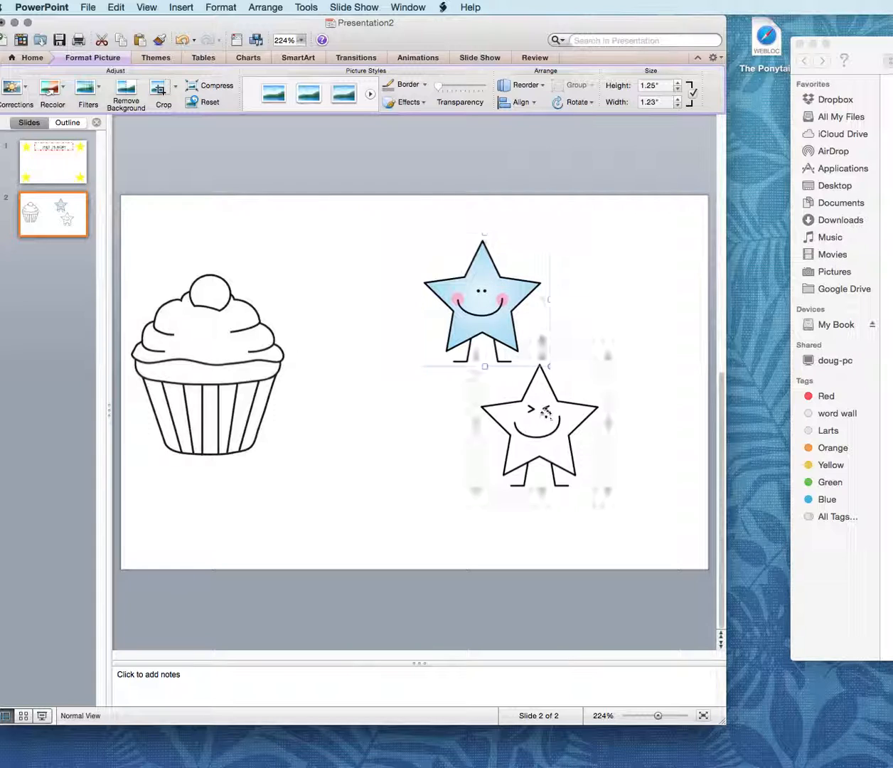
double_click(654, 102)
left_click(657, 103)
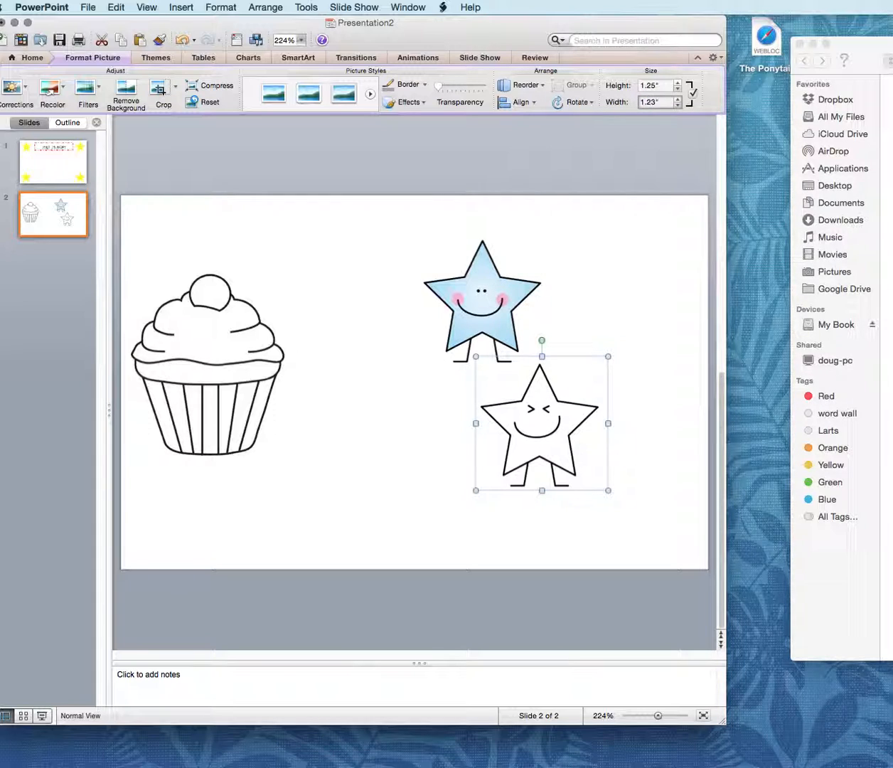
left_click(627, 302)
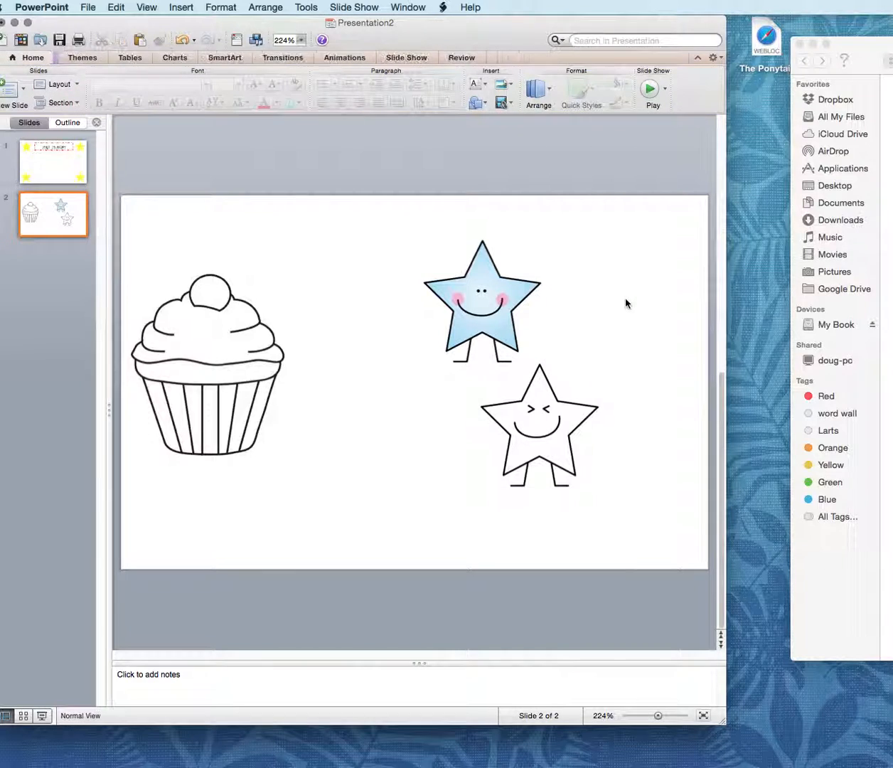
Turn off the black-and-white star's aspect ratio lock to retry matching its width, and move it slightly right and down
left_click(555, 413)
left_click_drag(555, 413, 556, 407)
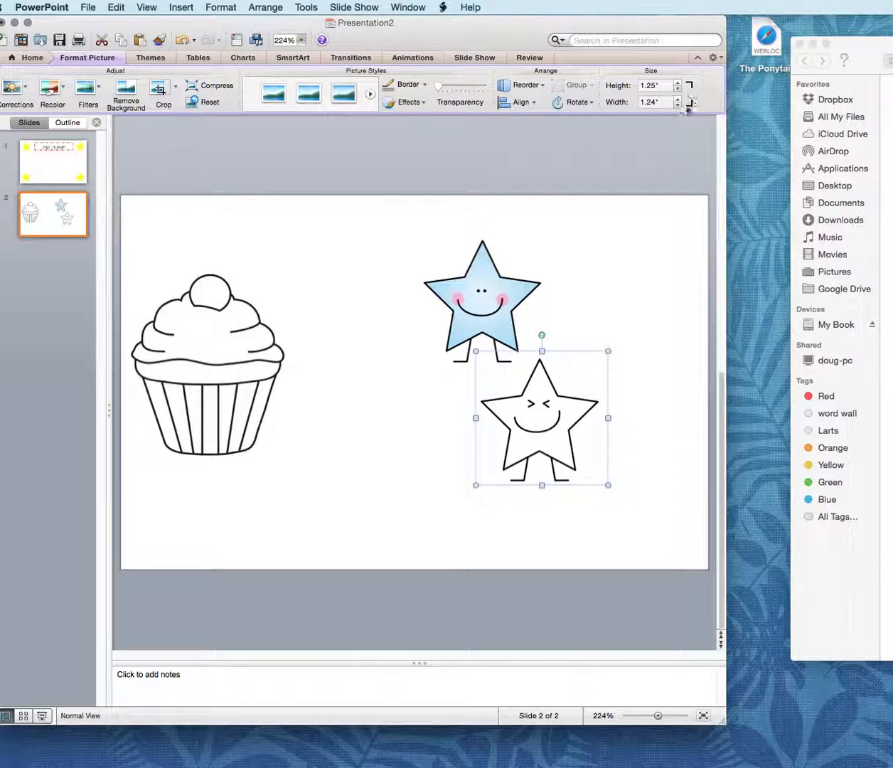
left_click(657, 103)
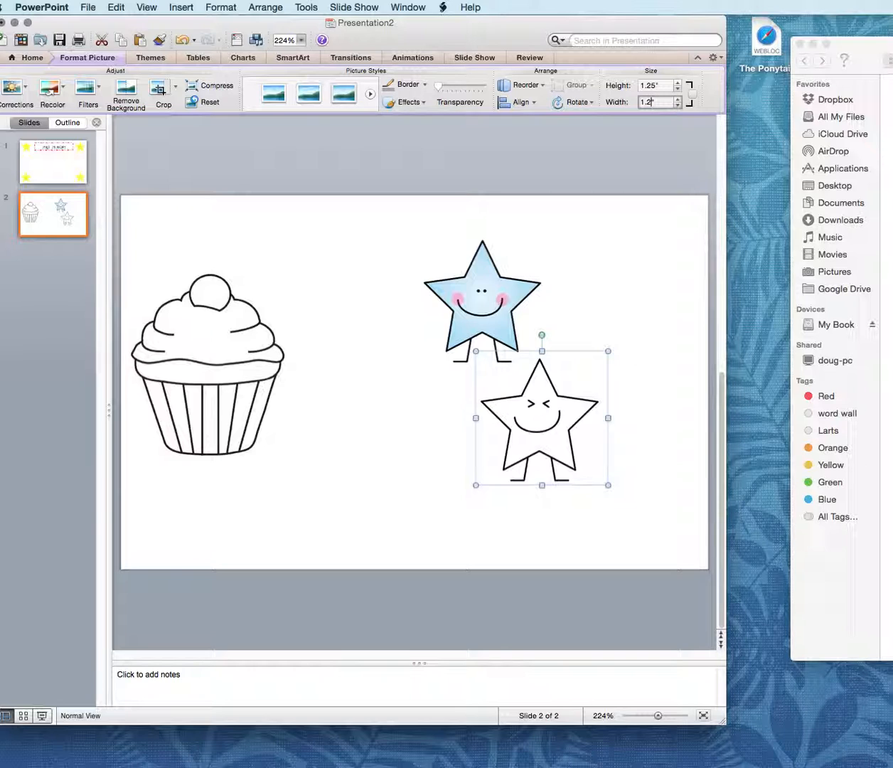
left_click(662, 241)
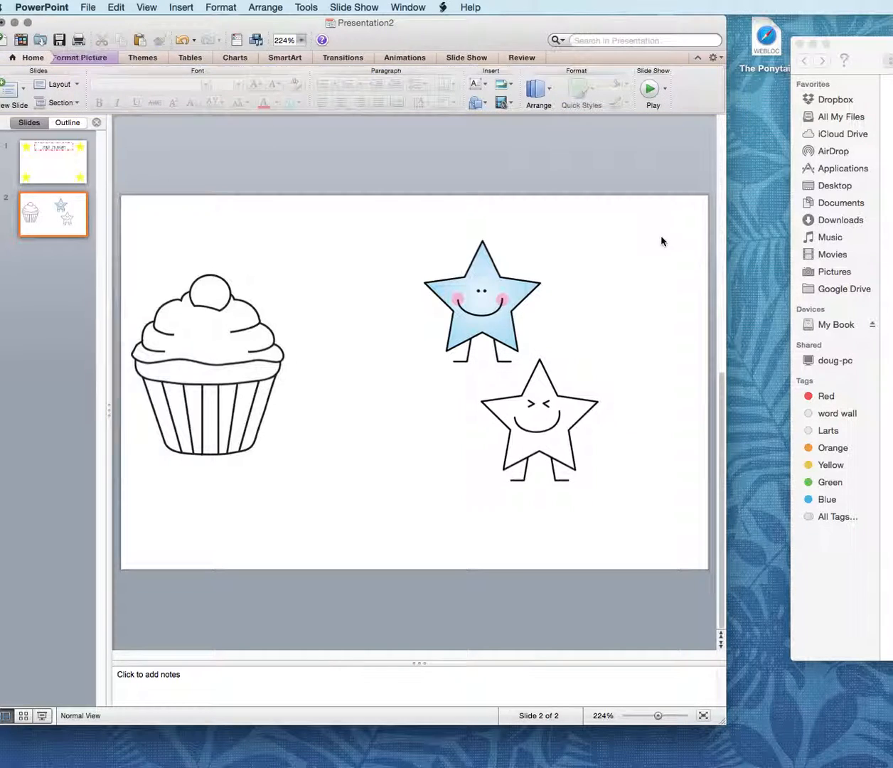
left_click(553, 403)
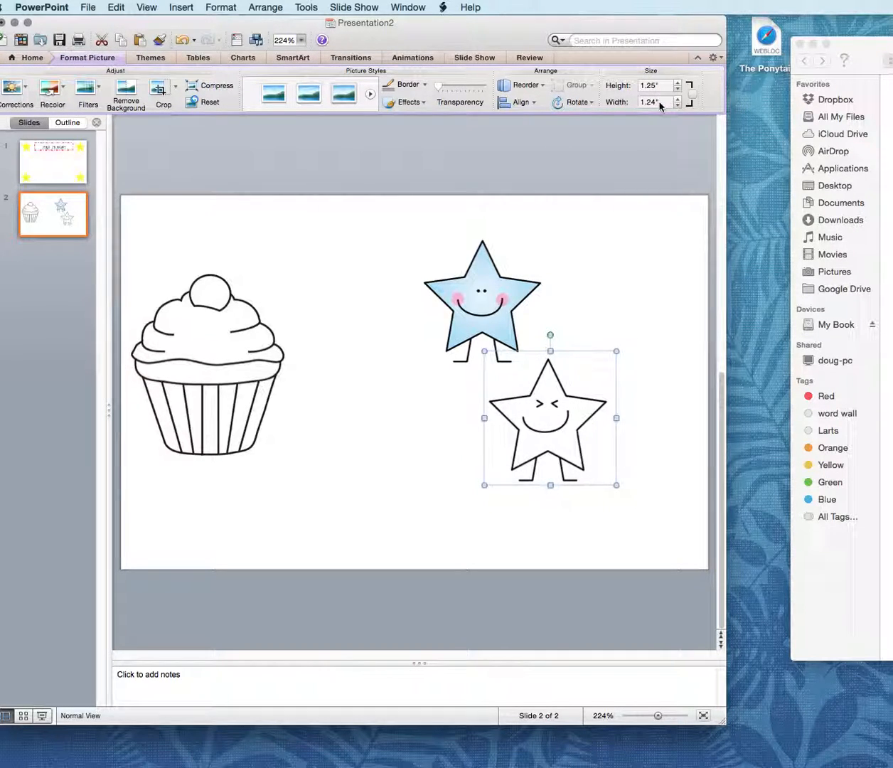
left_click_drag(549, 397, 554, 411)
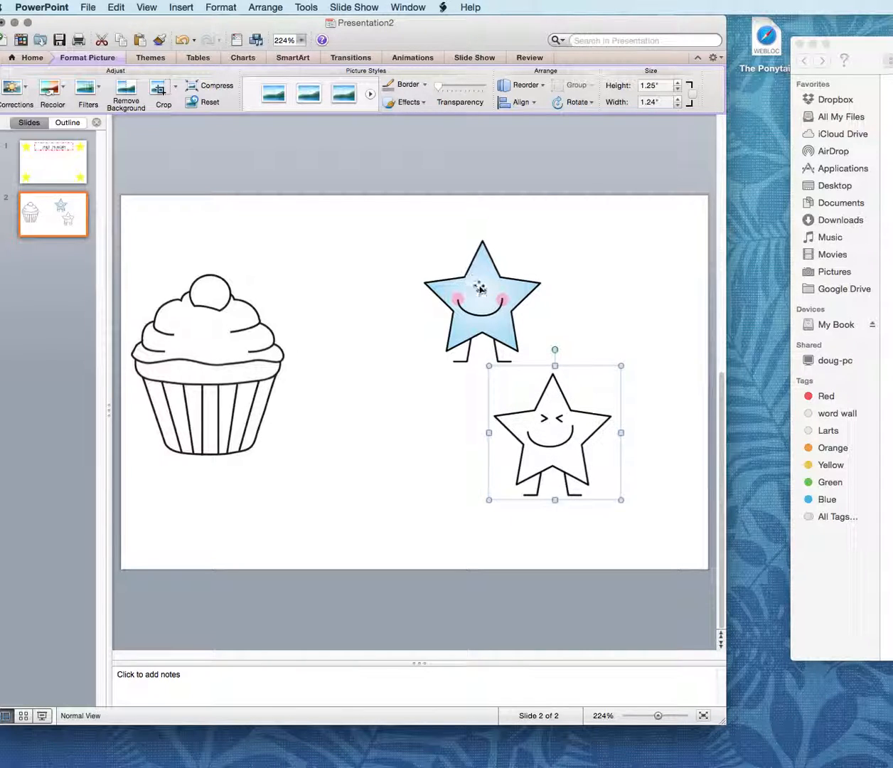
Set the blue star's width to 1.24 inches and compare its dimensions with the black-and-white star's
left_click(480, 287)
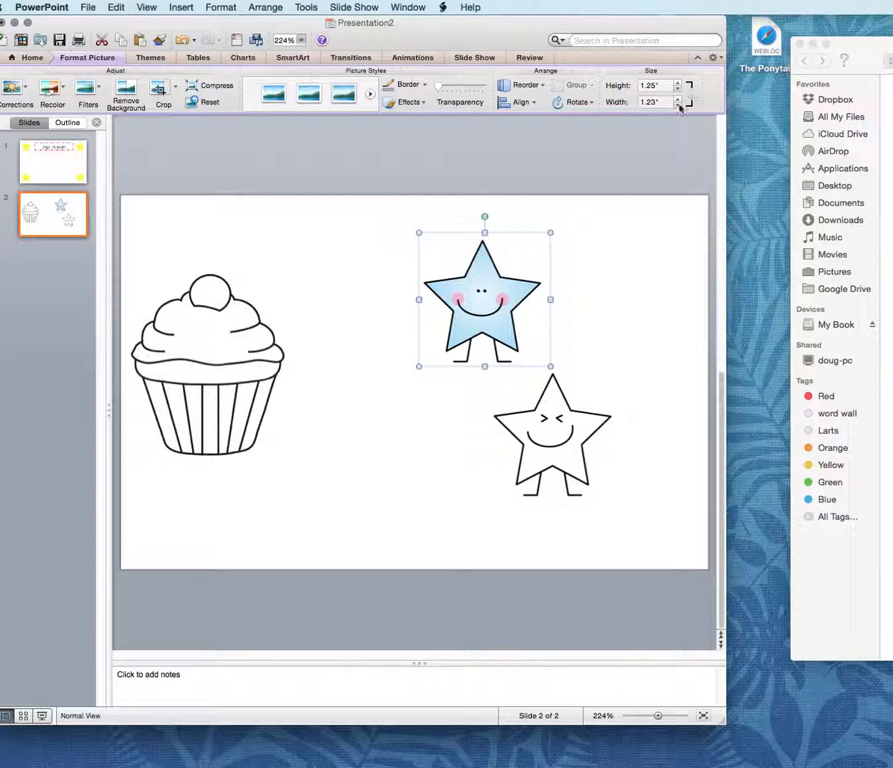
left_click(655, 102)
type("1")
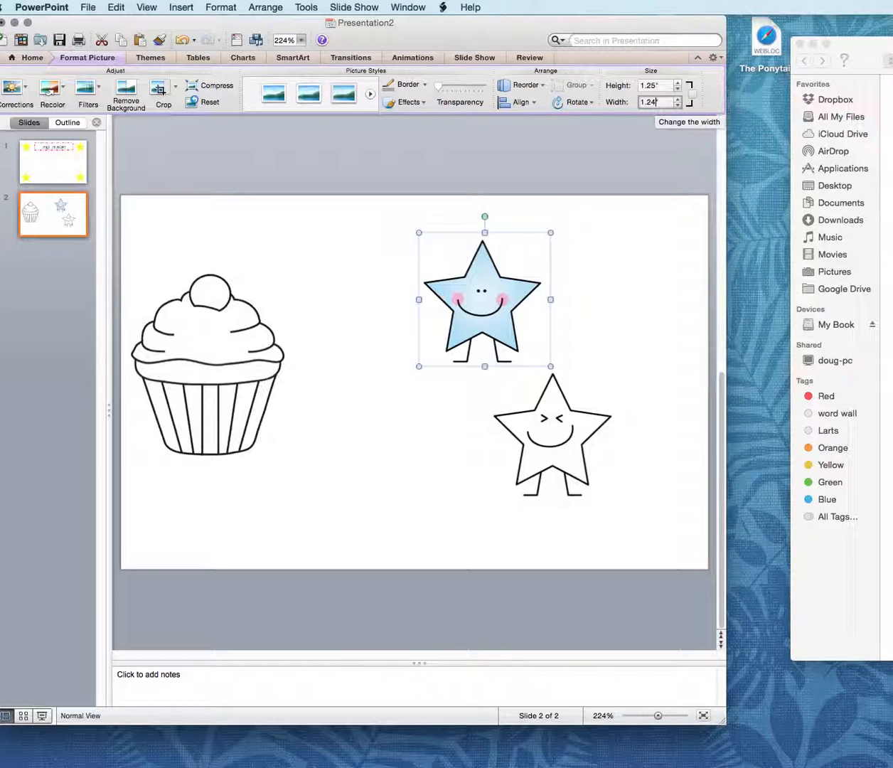
key("Return")
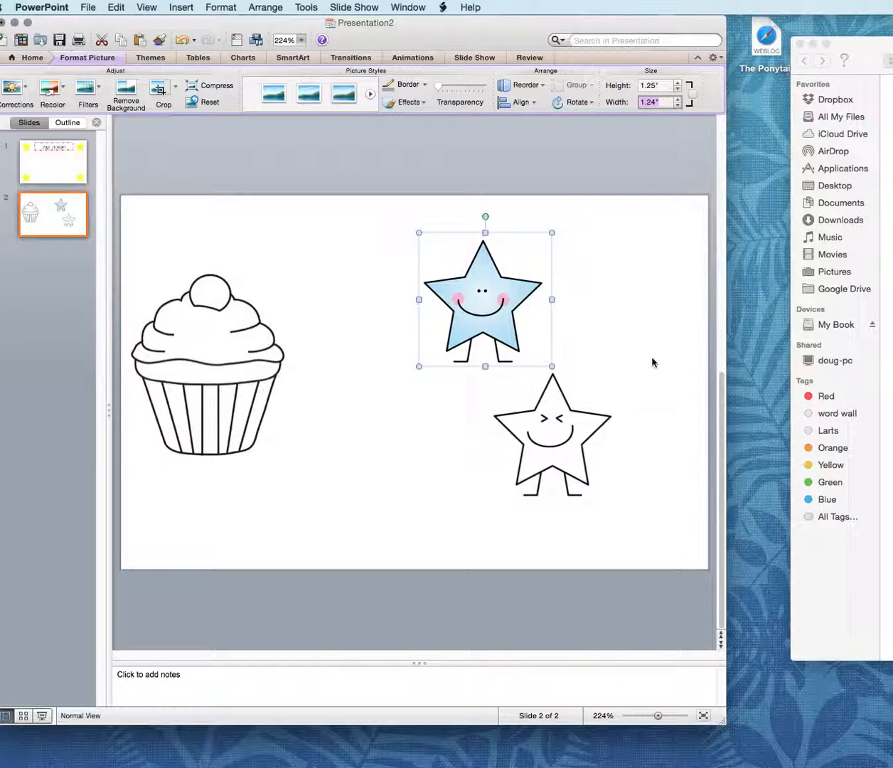
left_click(559, 435)
left_click(499, 295)
left_click(569, 431)
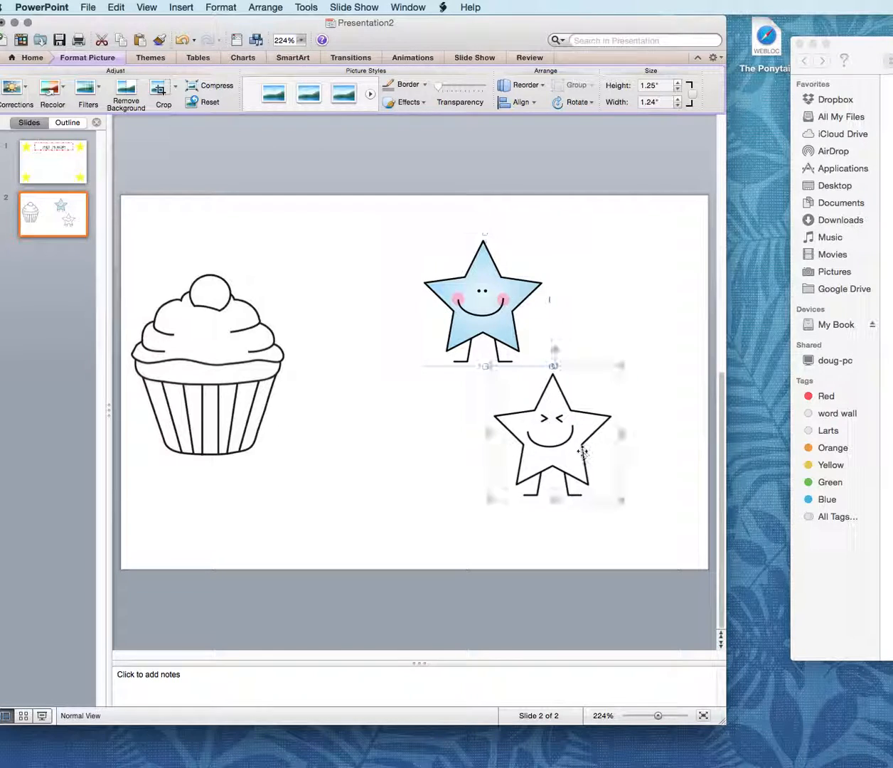
left_click(475, 265)
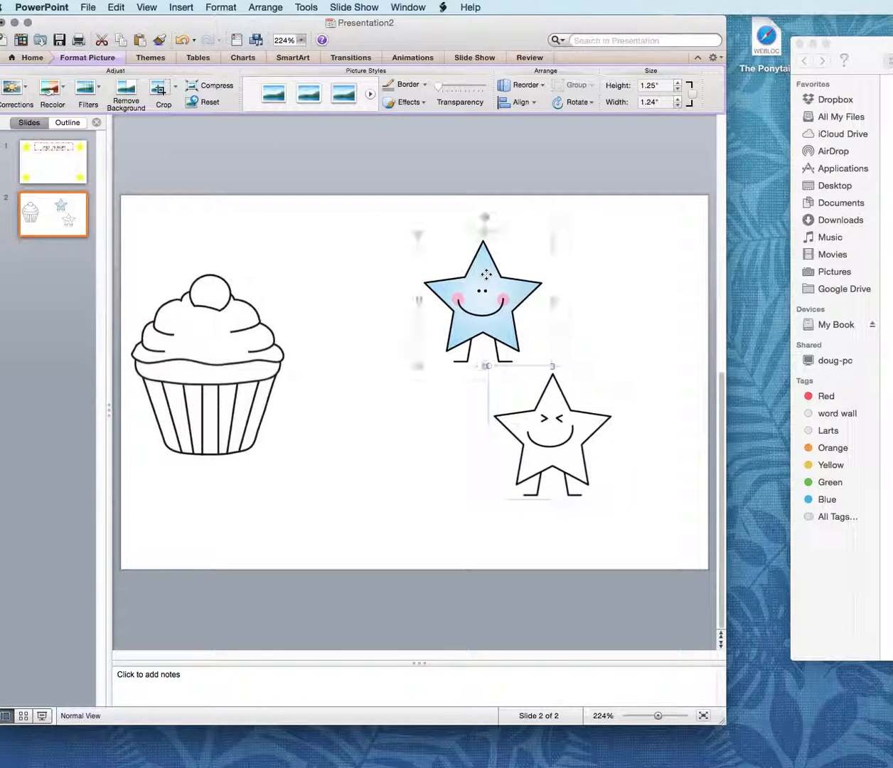
Move the blue star to the slide's upper-right corner and the black-and-white star near the lower-right corner, and select both
left_click_drag(491, 291, 647, 253)
left_click_drag(548, 430, 653, 500)
left_click(502, 454)
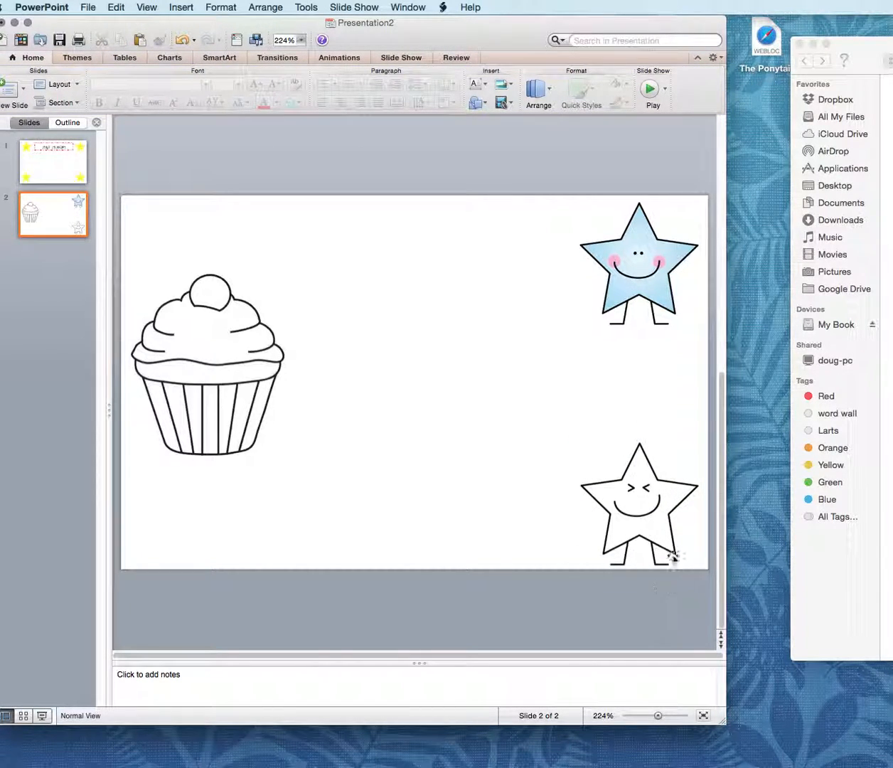
left_click(652, 519)
left_click(639, 251, "shift")
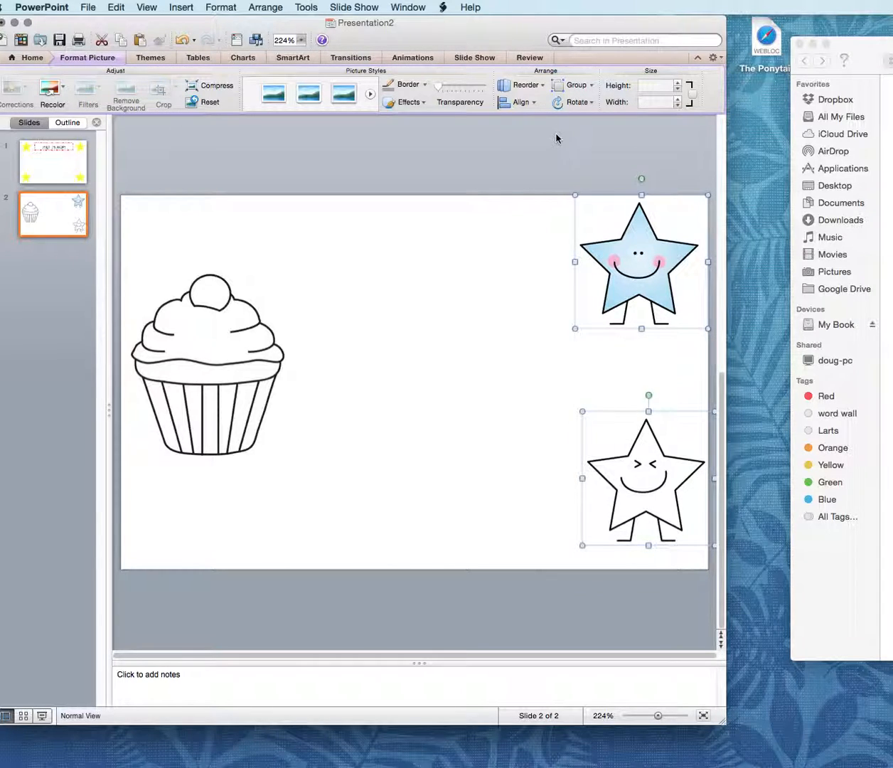
Try Align Middle and Align Center on the two selected stars, and undo both alignments
left_click(519, 102)
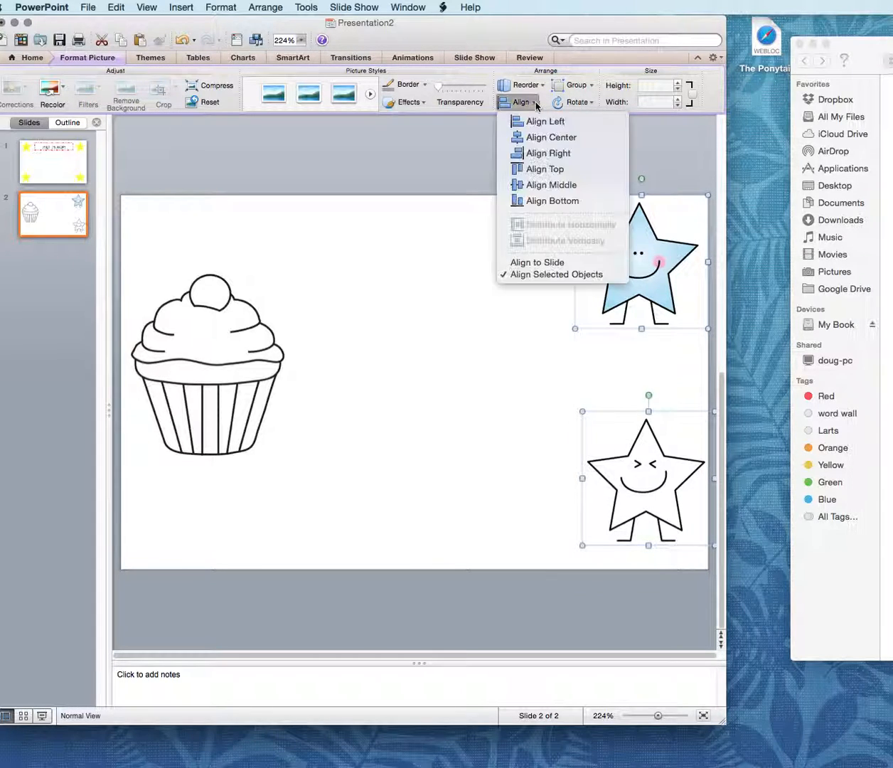
left_click(558, 185)
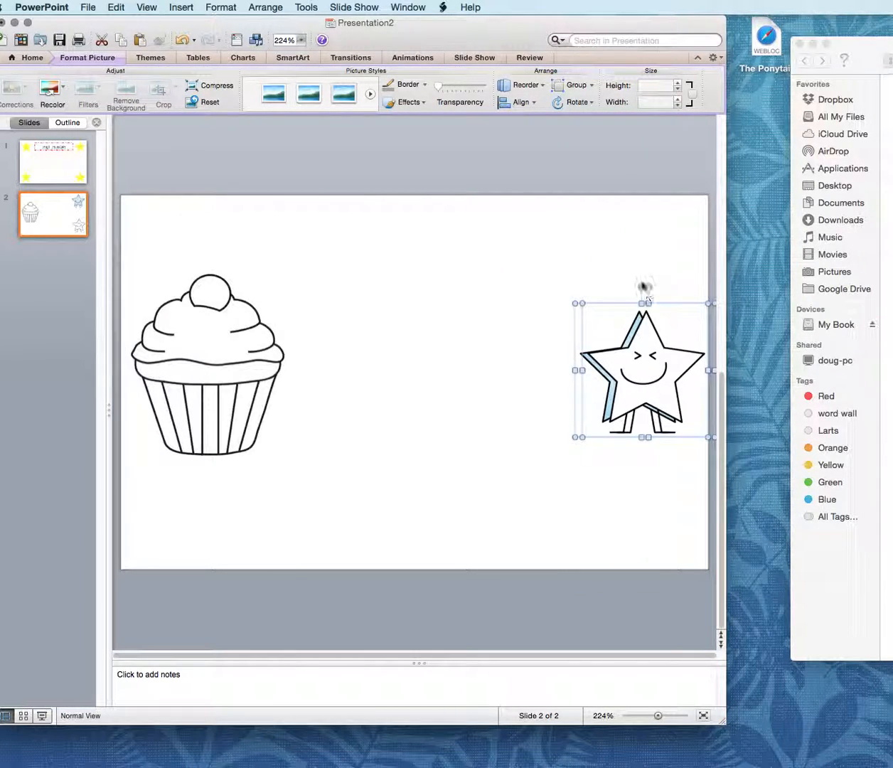
left_click(527, 103)
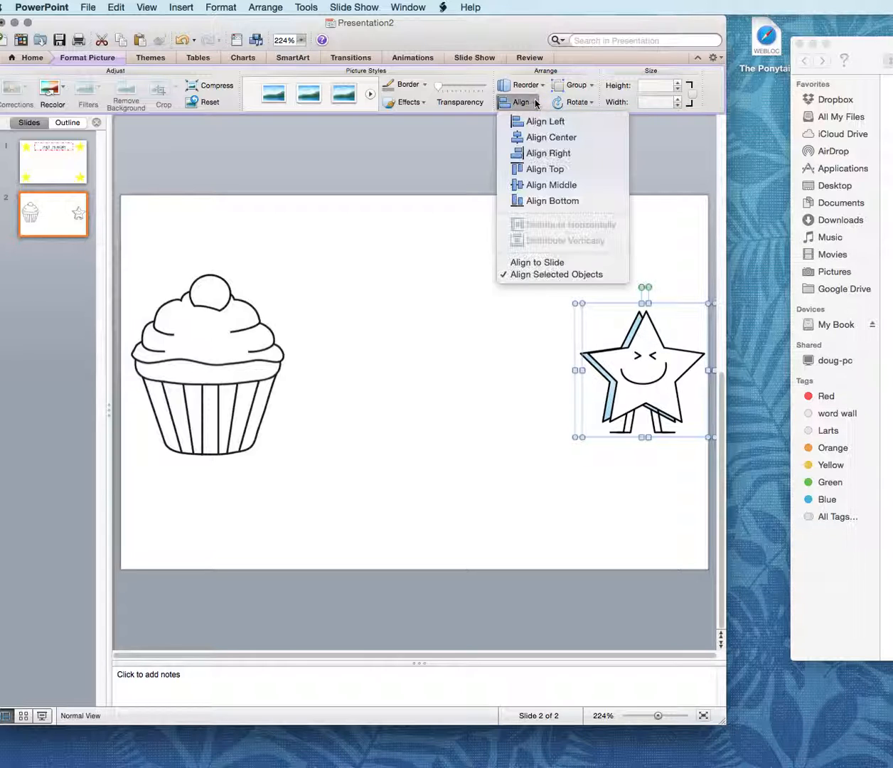
left_click(548, 137)
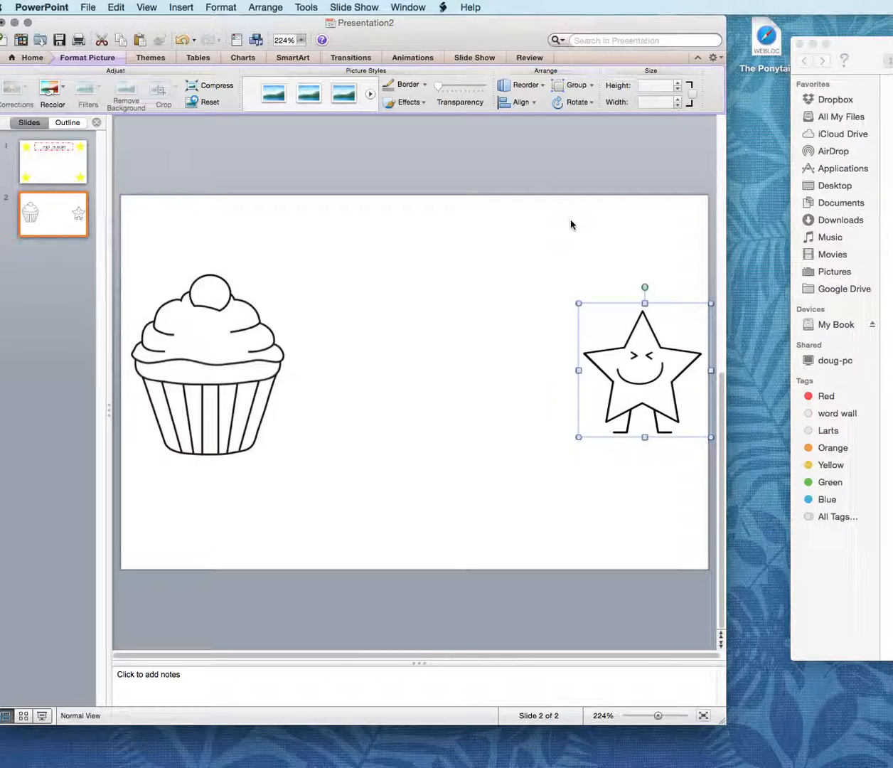
key("super+z")
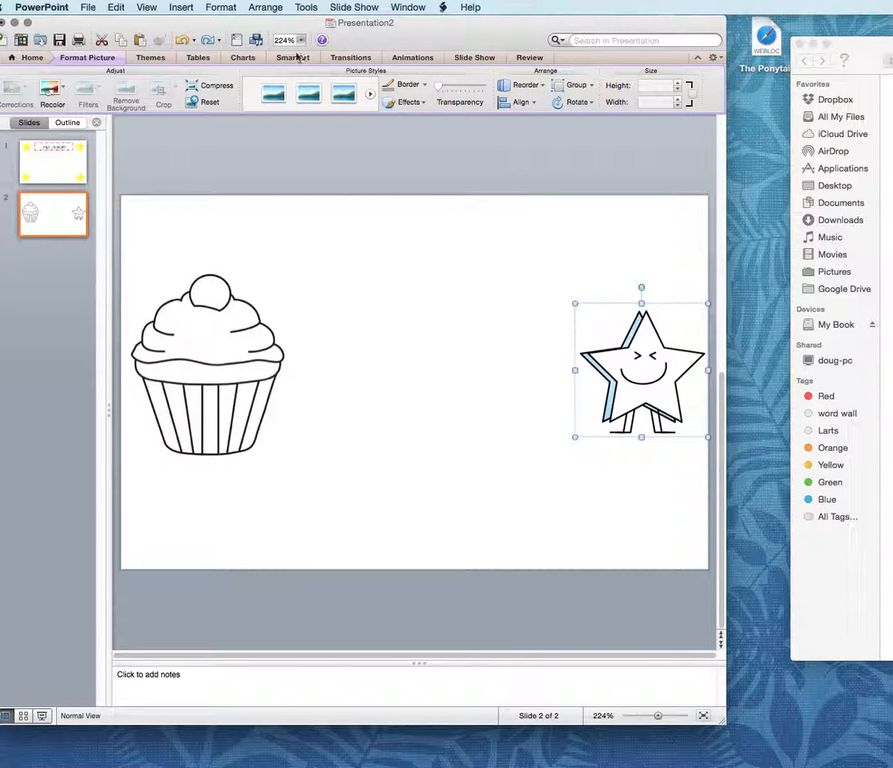
Align the two stars with Align Center so they line up vertically, and deselect them
left_click(527, 104)
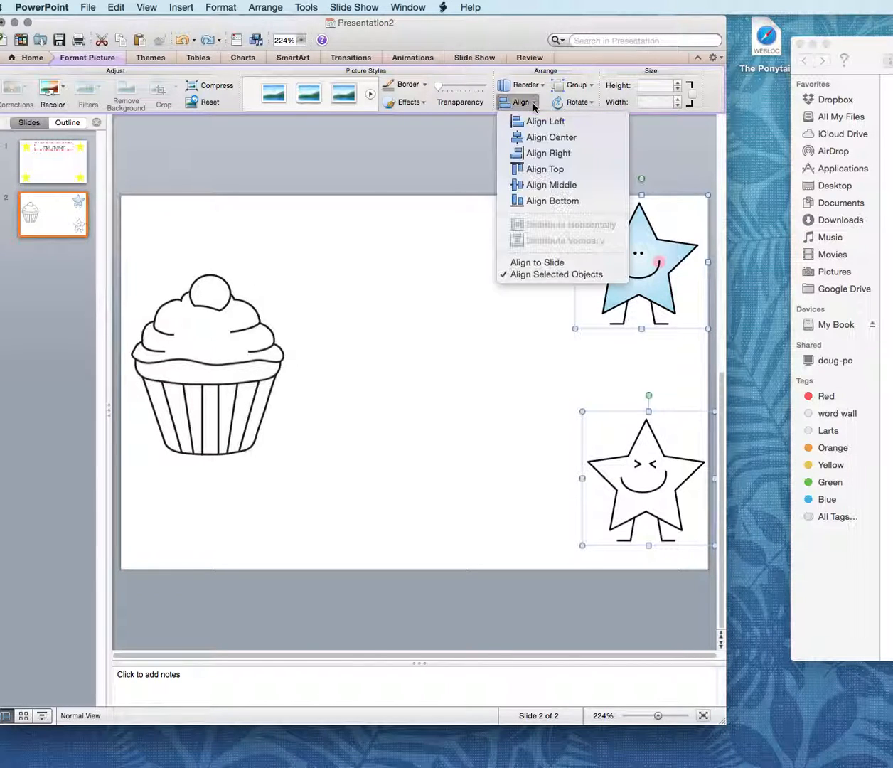
left_click(551, 138)
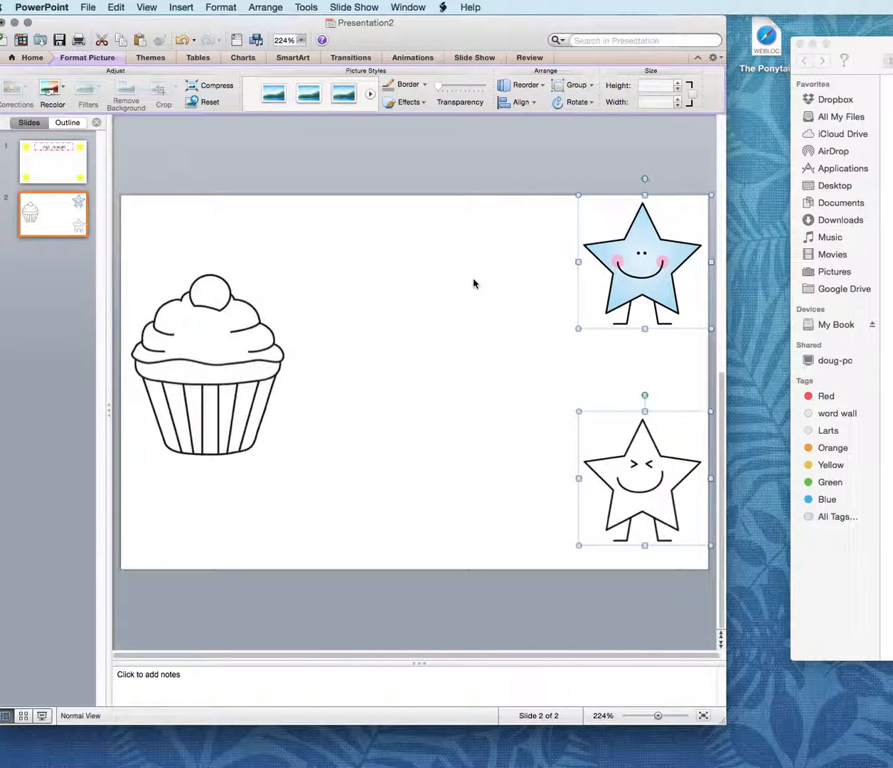
left_click(471, 332)
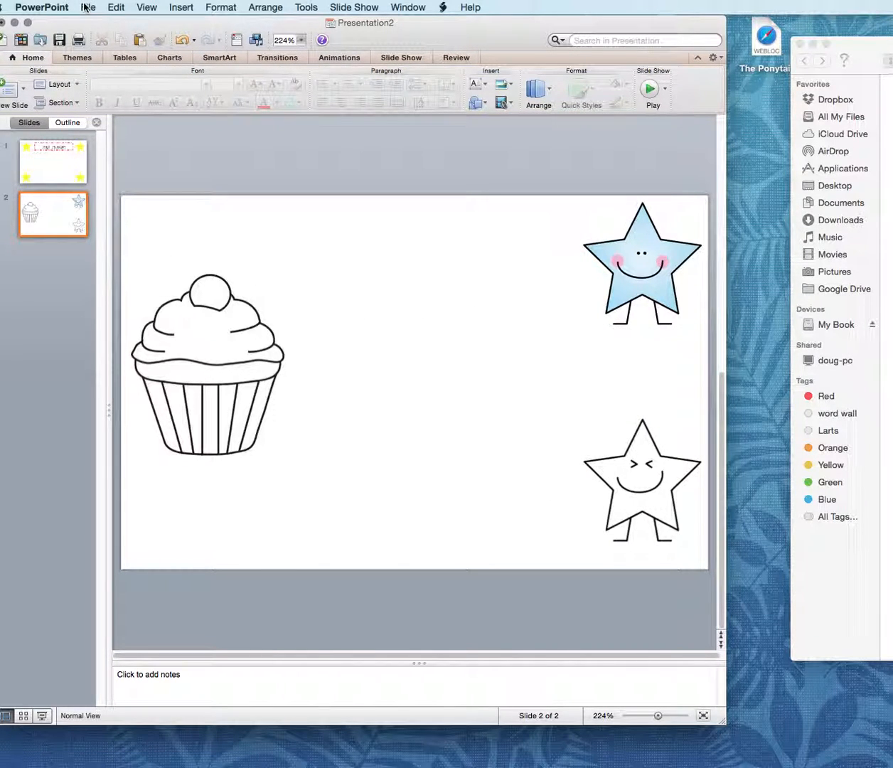
In the page setup, keep the custom slide size and set it to 4.5 inches wide and 2.5 inches high
left_click(86, 8)
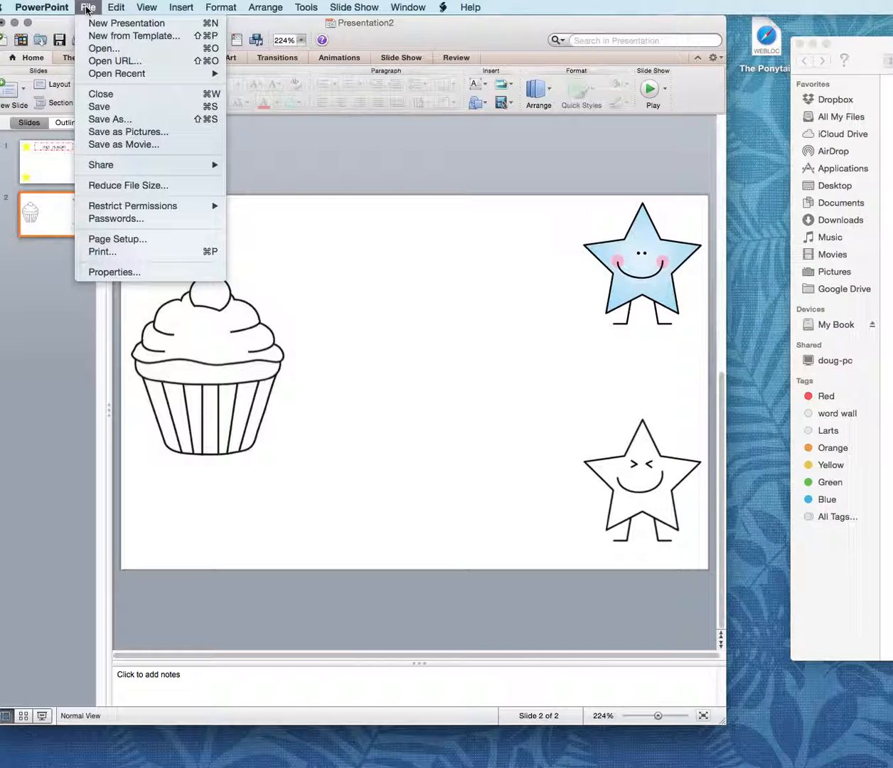
left_click(168, 240)
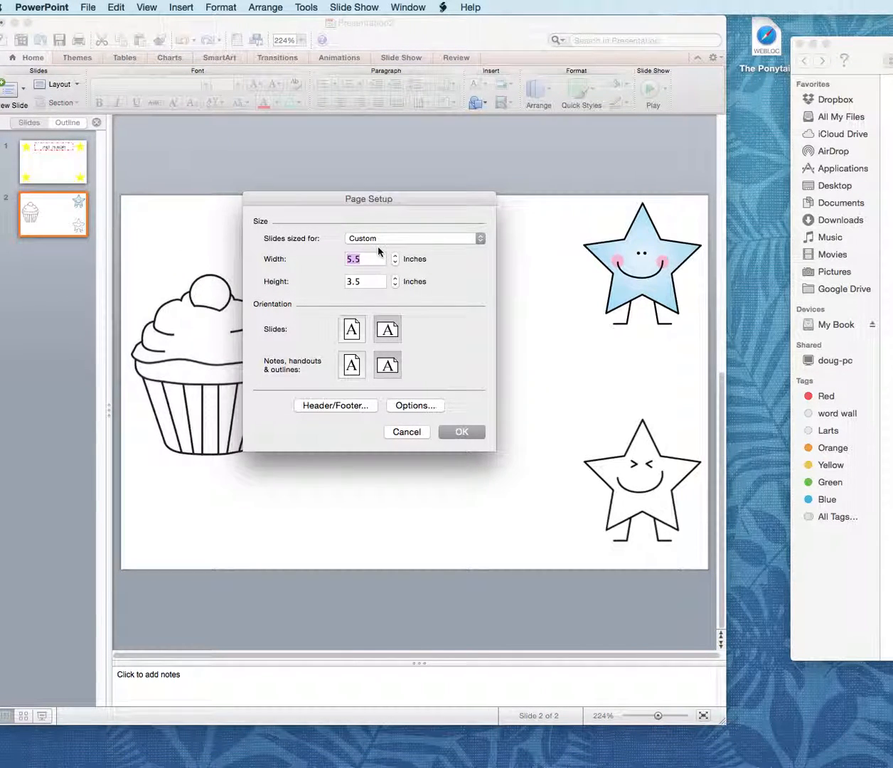
left_click(384, 241)
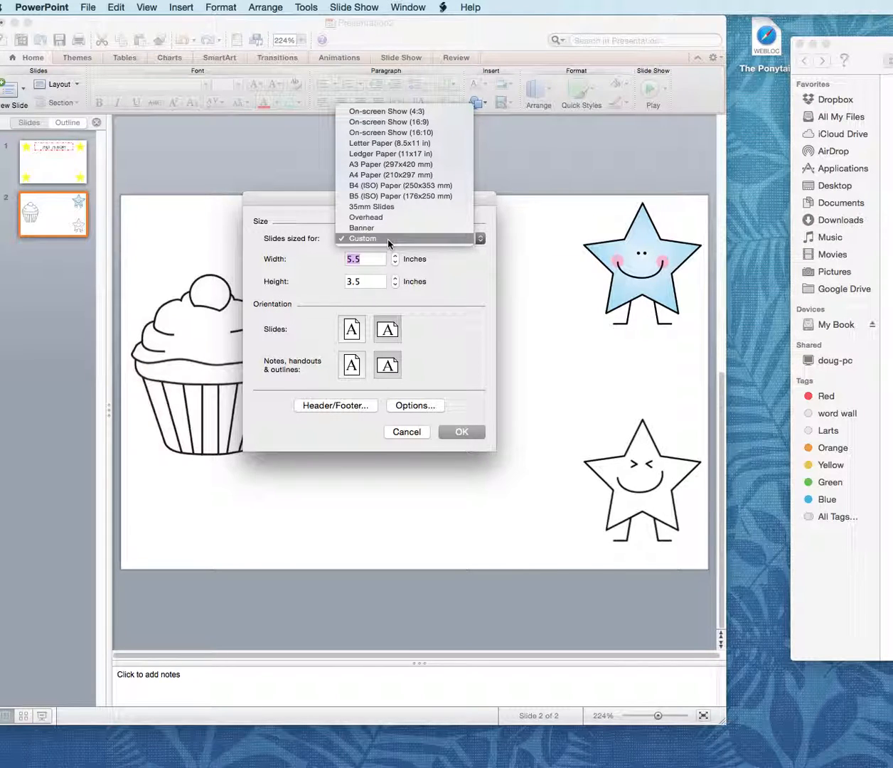
left_click(391, 240)
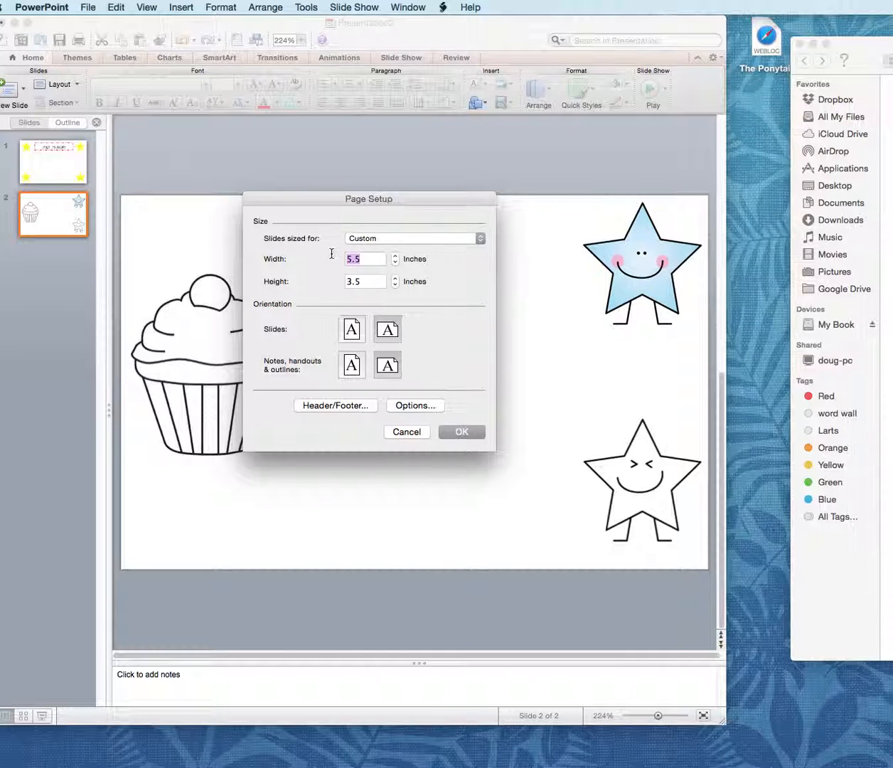
type("4.5")
key("Tab")
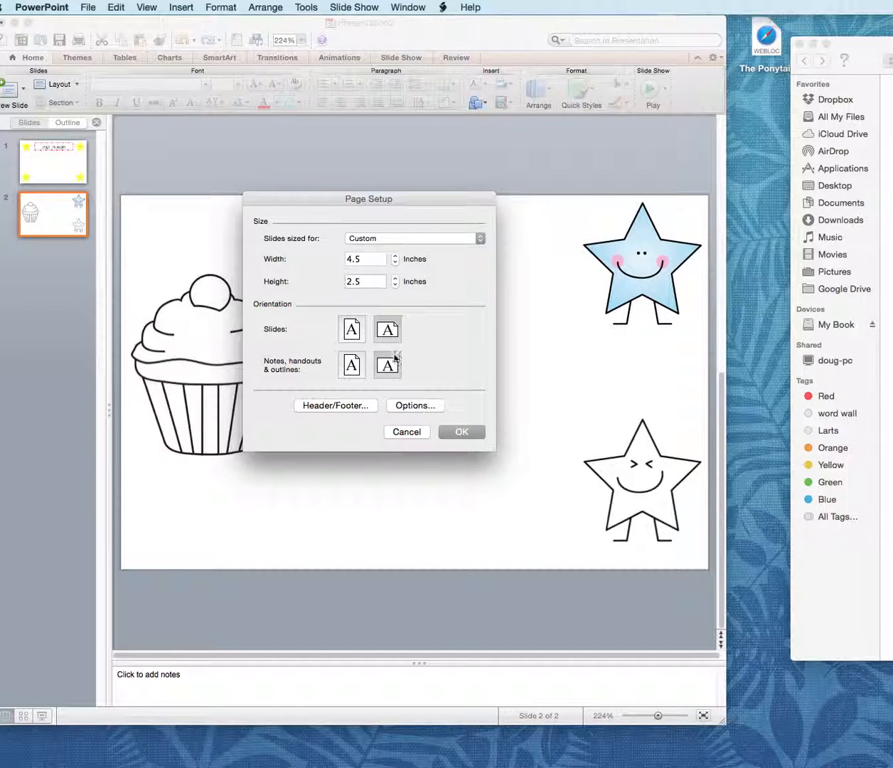
Set the printer's paper size to 3x5 in. and apply the page setup to the slides
left_click(414, 405)
left_click_drag(759, 182, 267, 108)
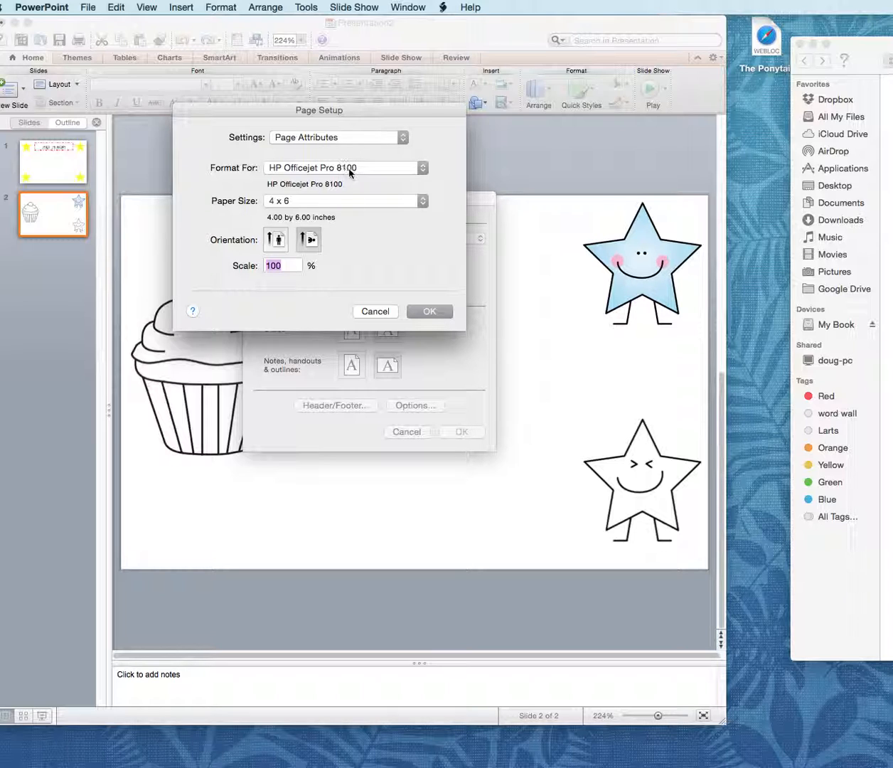
left_click(365, 205)
mouse_move(402, 189)
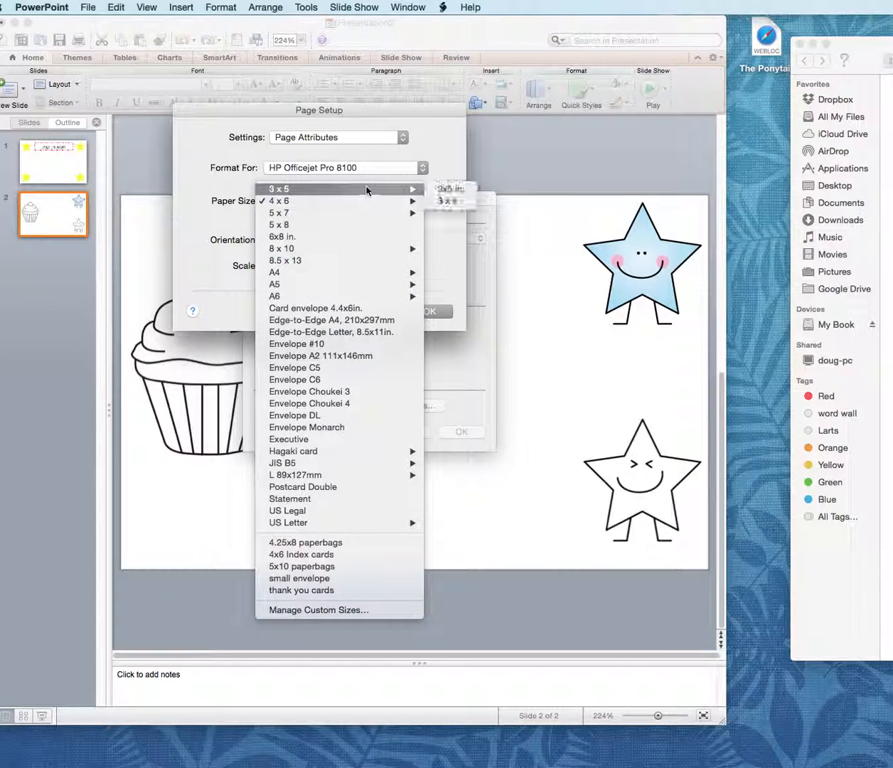
left_click(445, 190)
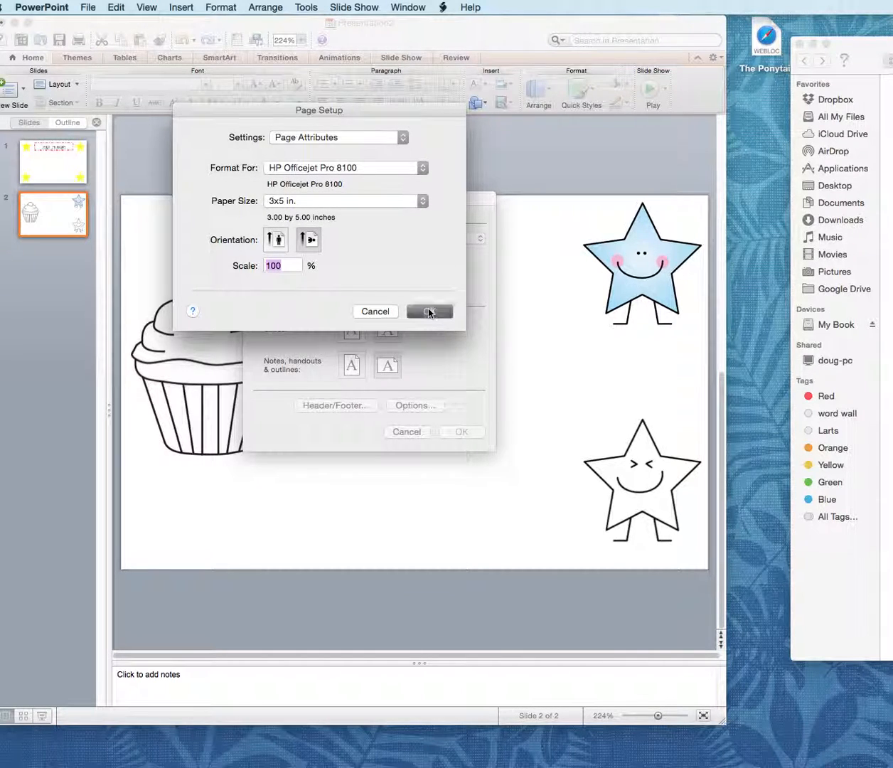
left_click(430, 312)
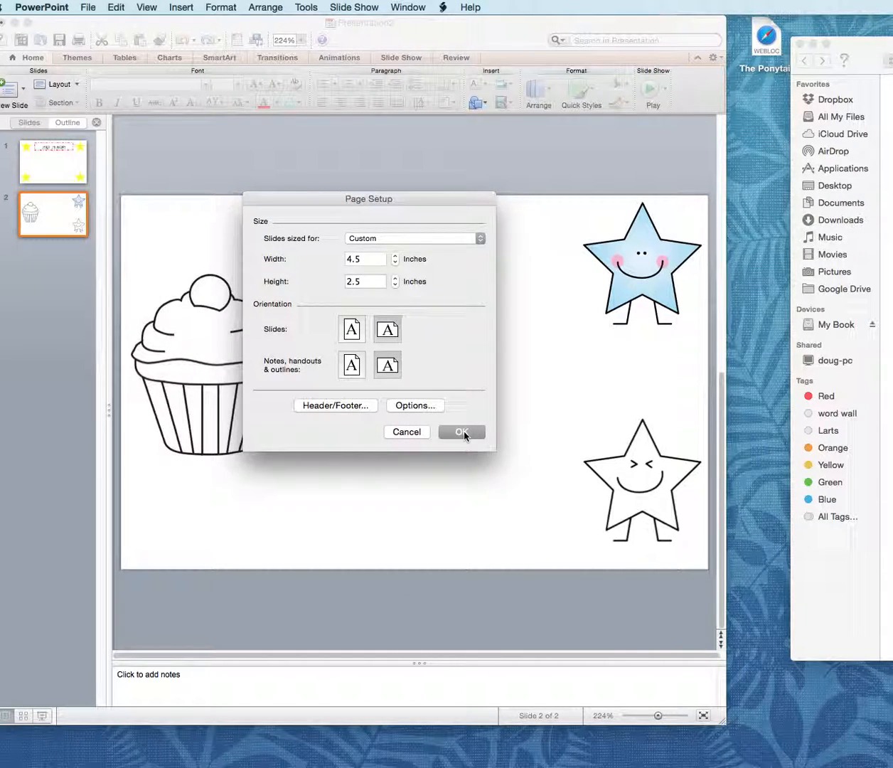
left_click(462, 432)
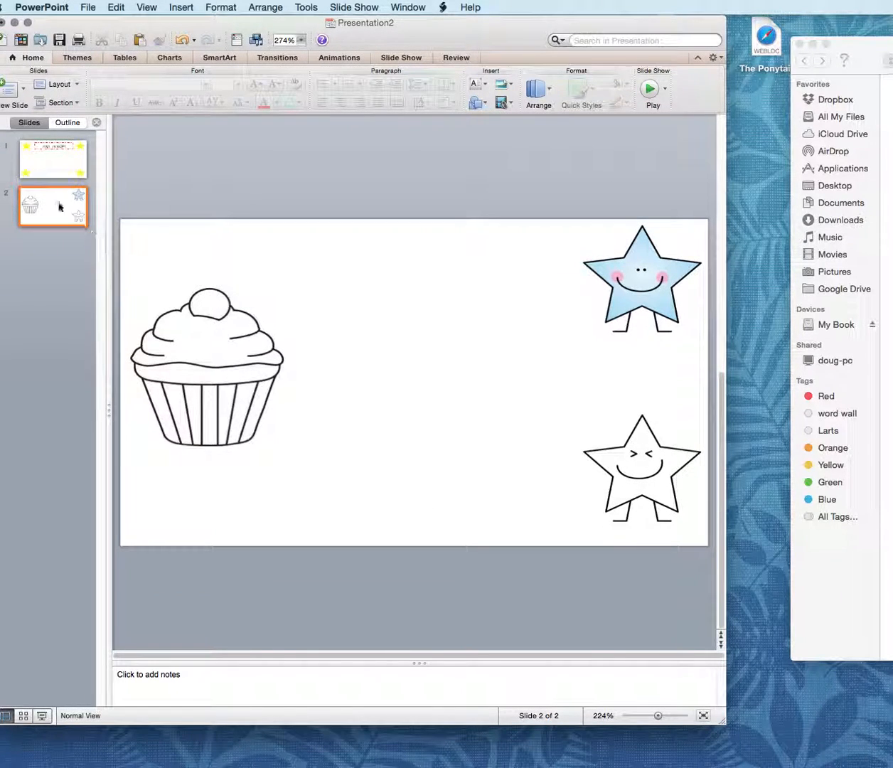
Show the Star Student slide and open the print settings to examine its preview
left_click(47, 165)
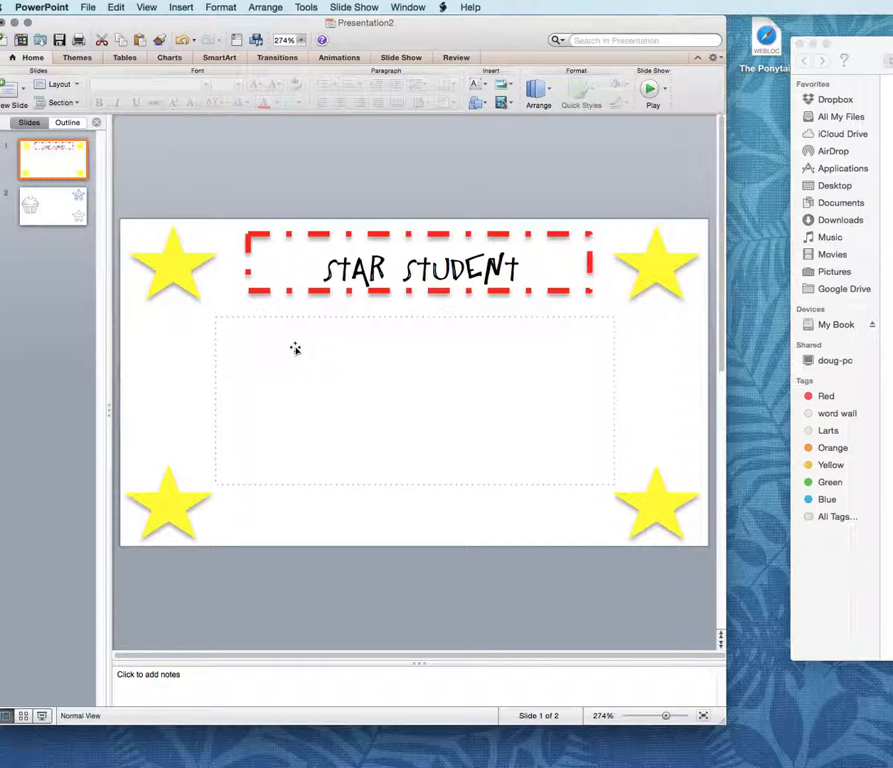
left_click(88, 8)
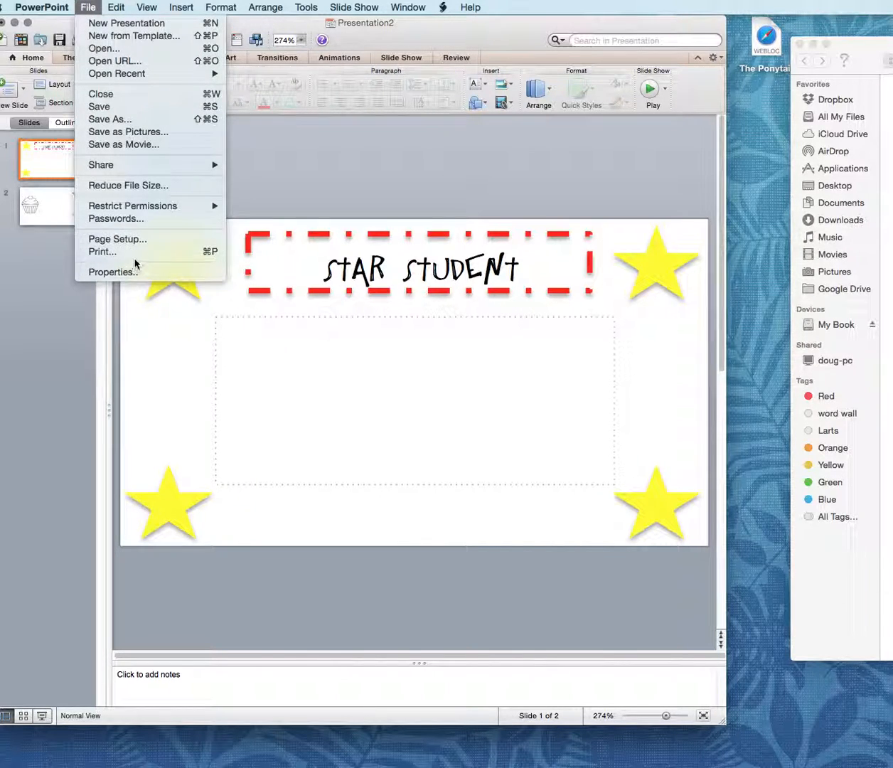
left_click(250, 295)
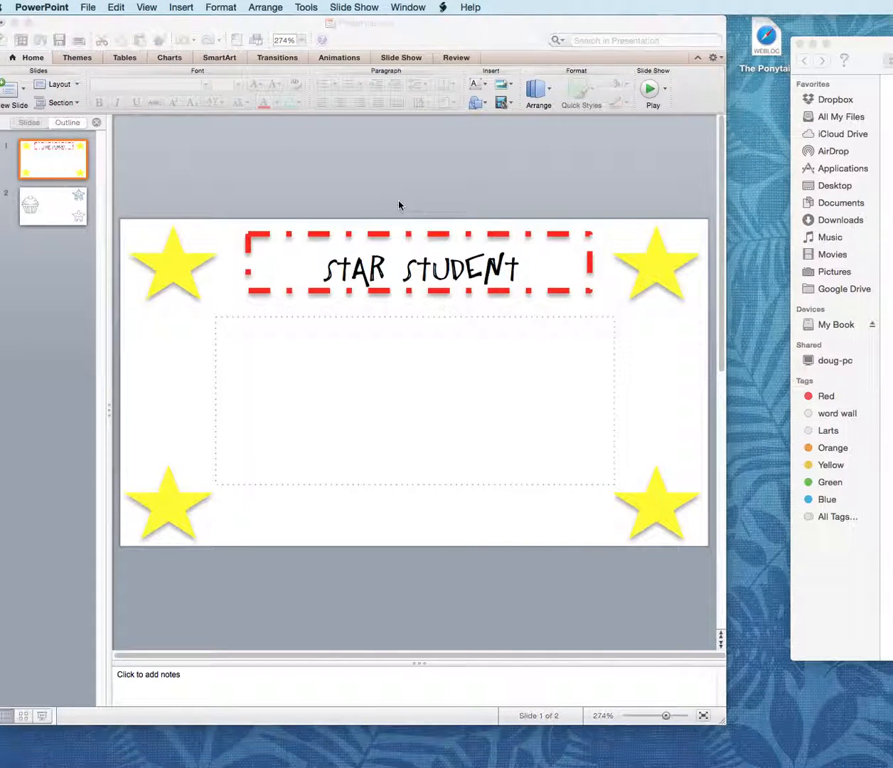
key("super+p")
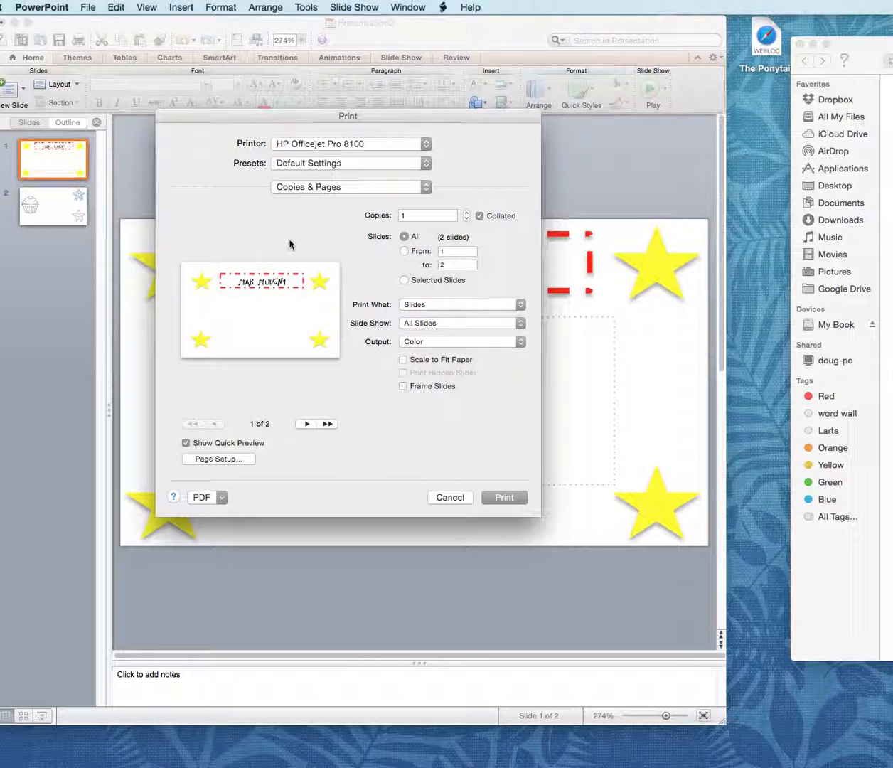
Check the slide size, paper size and orientation from the print settings, and close everything without printing
left_click(234, 458)
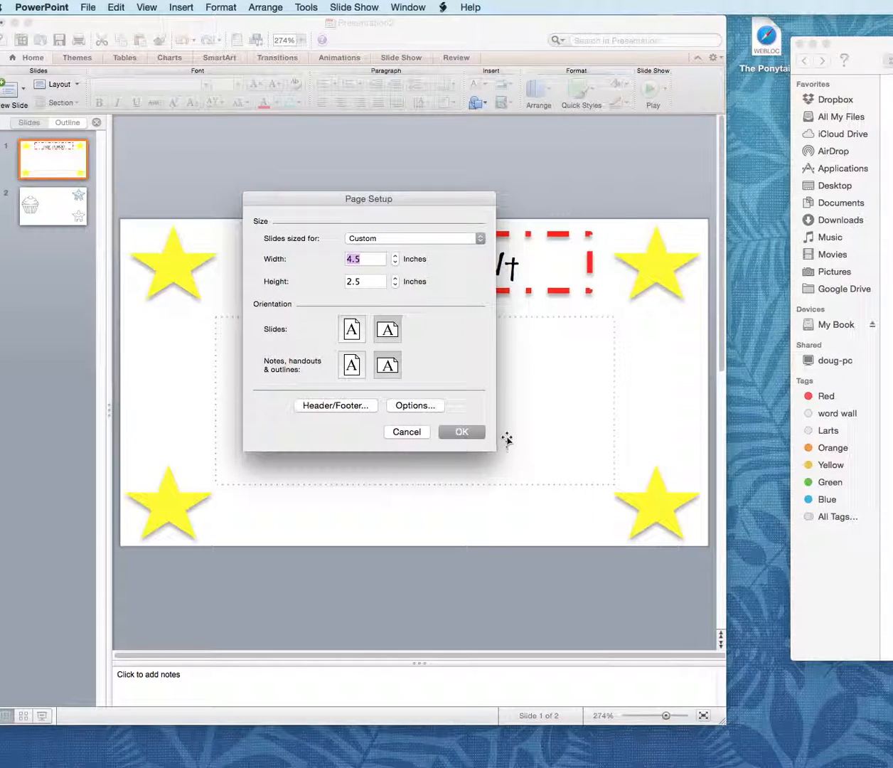
left_click(416, 405)
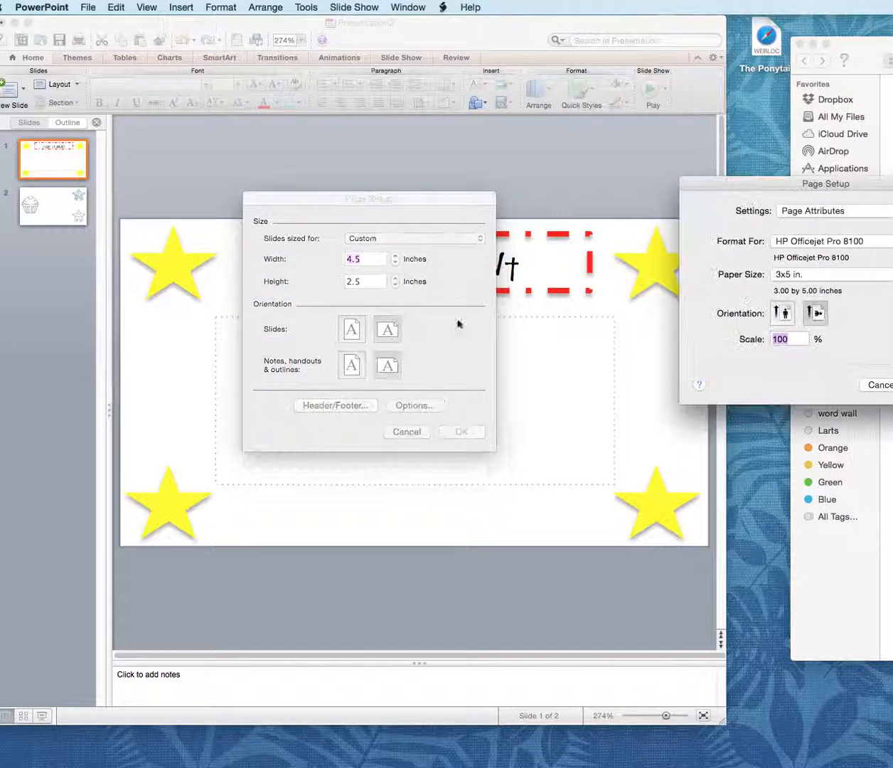
left_click_drag(825, 185, 424, 181)
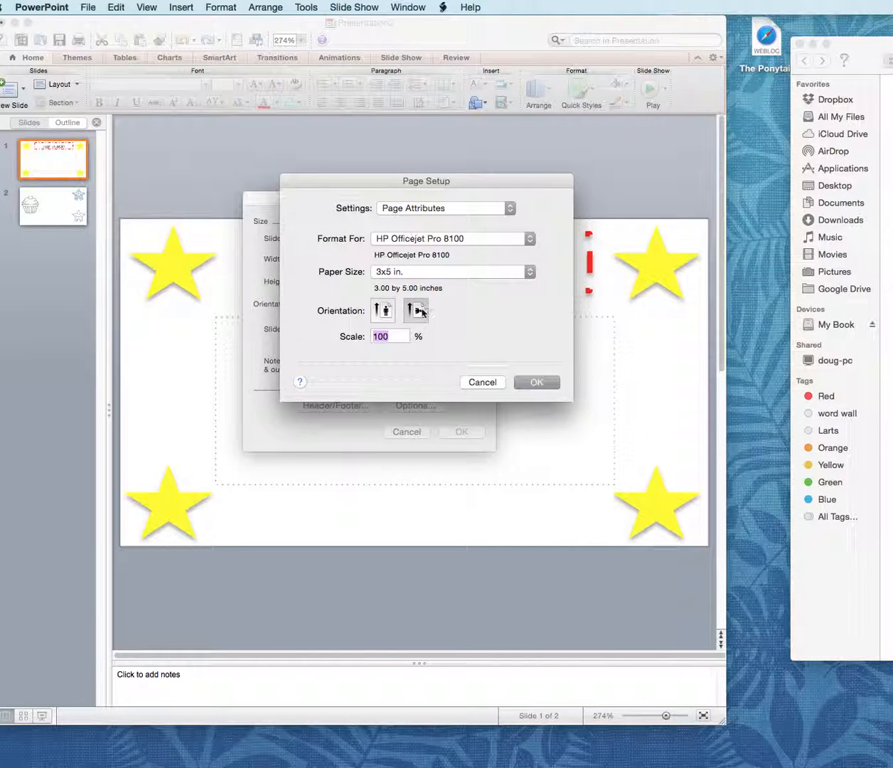
left_click(482, 382)
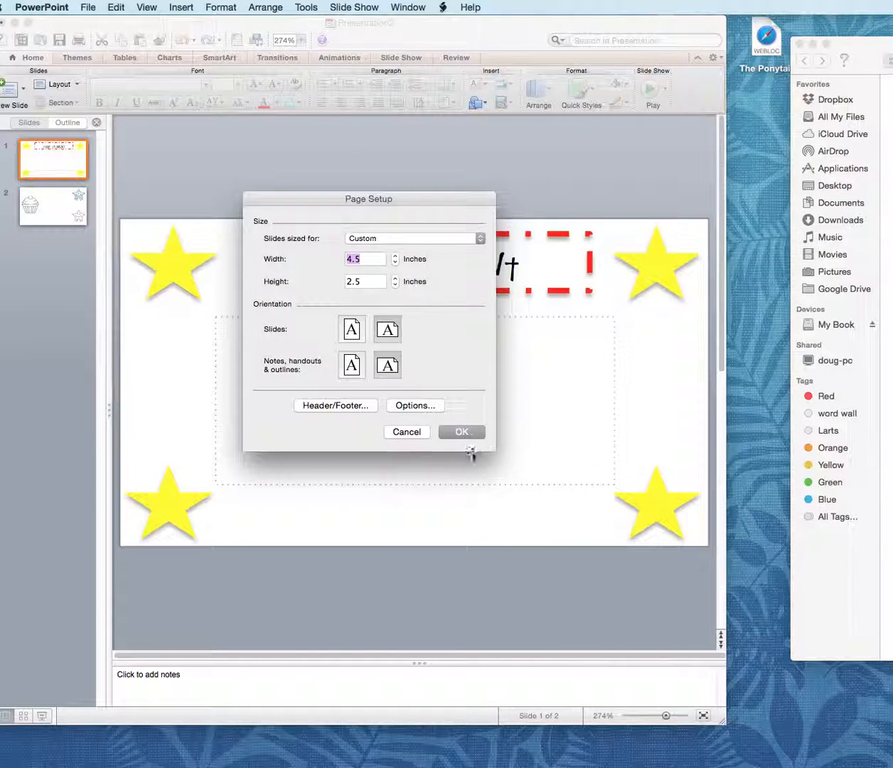
left_click(406, 432)
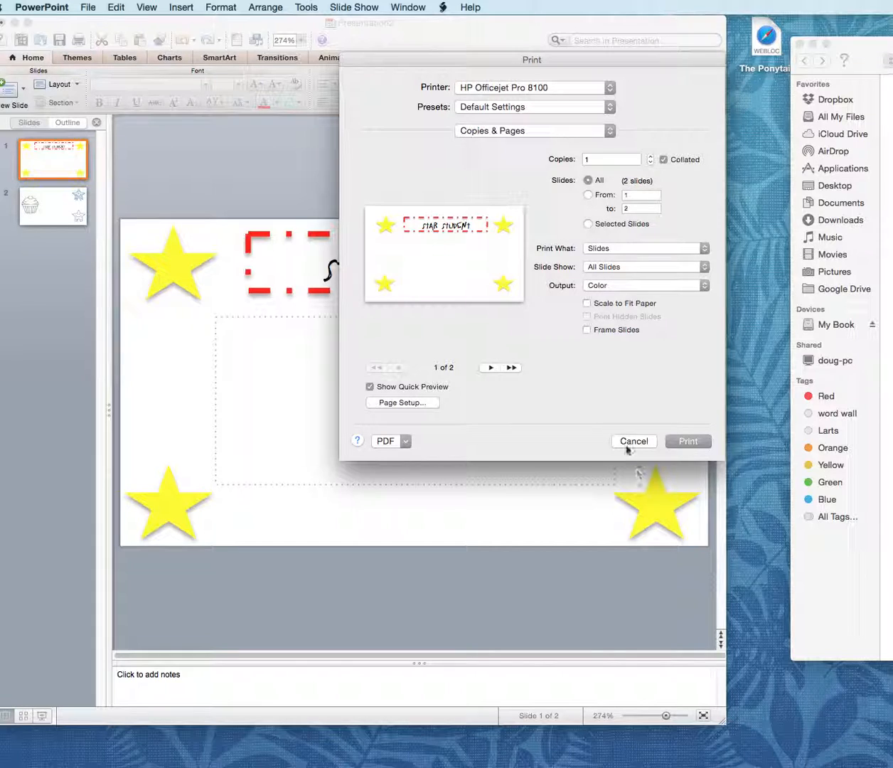
left_click(632, 442)
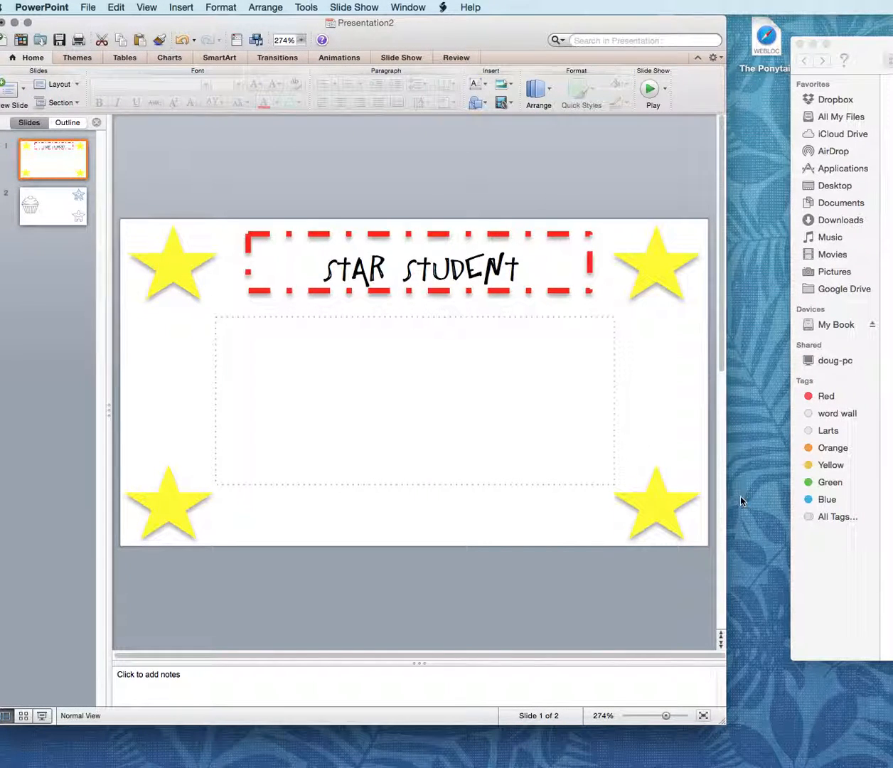